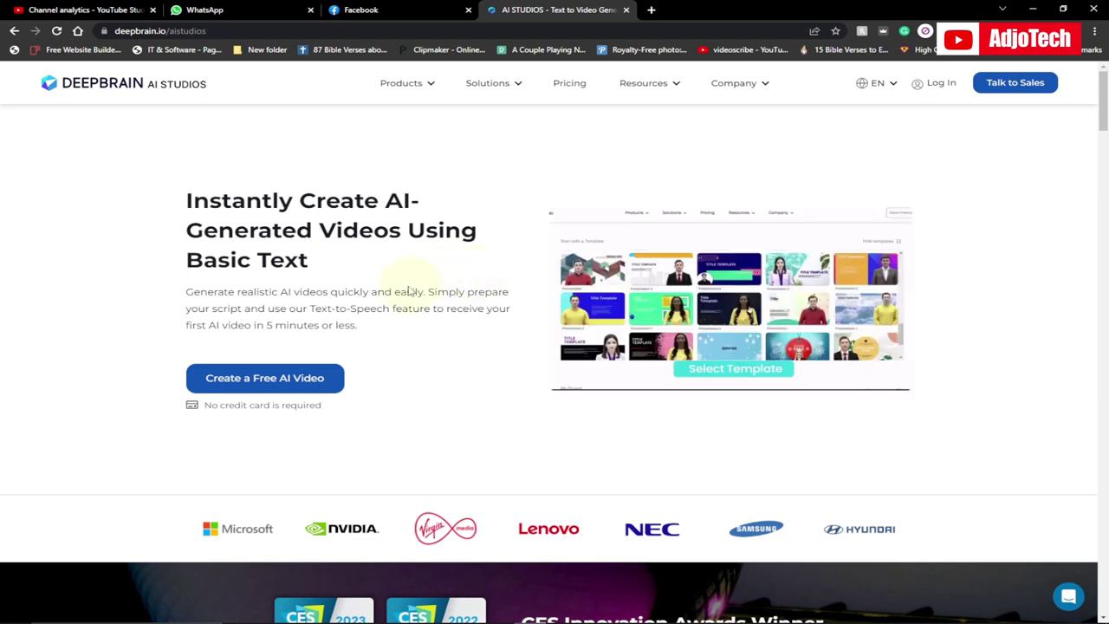
Start a free AI video, browse the dashboard templates, and choose the ChatGPT video option.
click(256, 381)
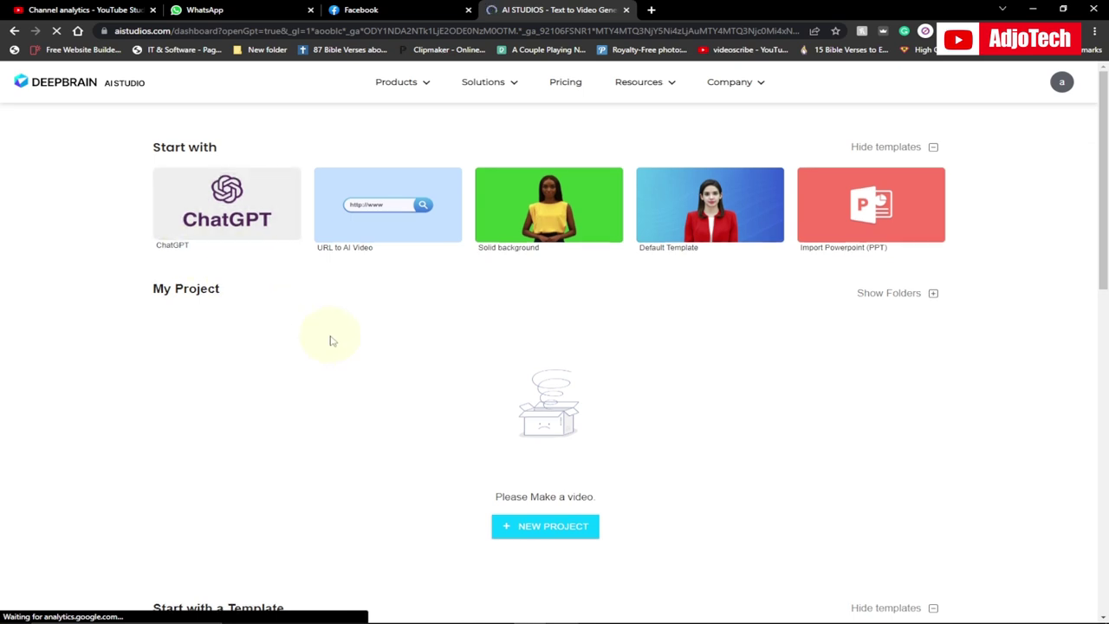
scroll(330, 340, down, 3)
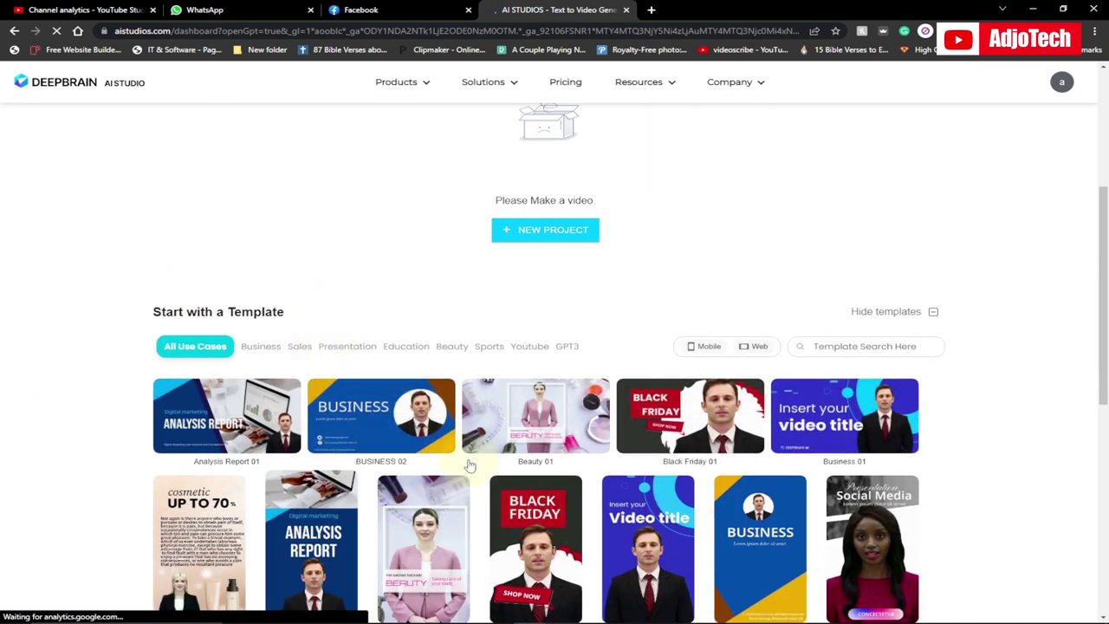
scroll(470, 460, down, 2)
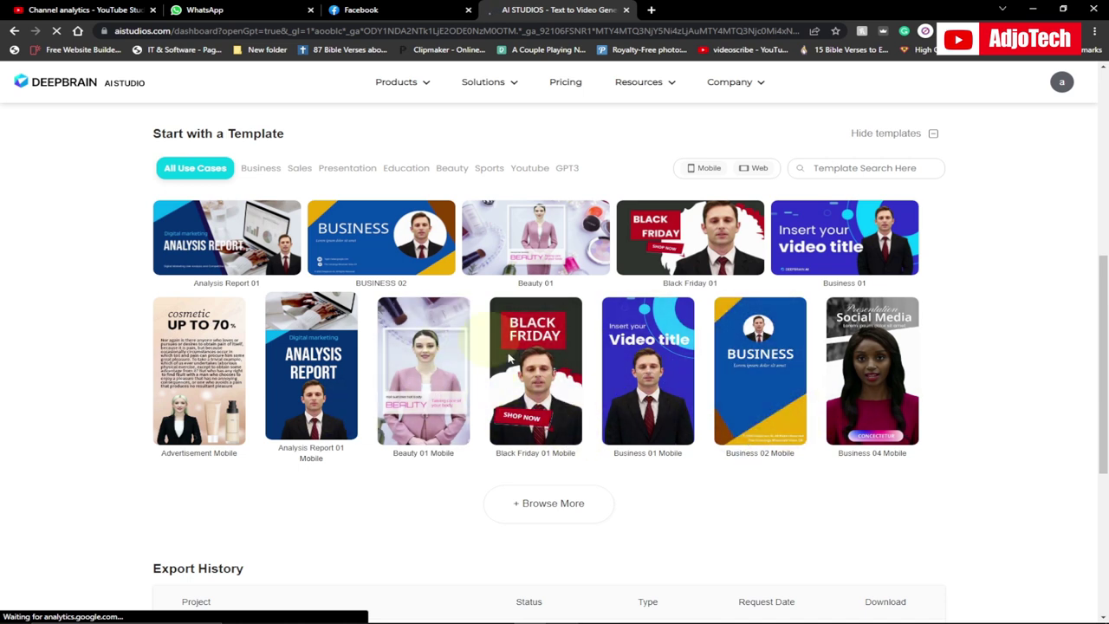
scroll(321, 494, down, 2)
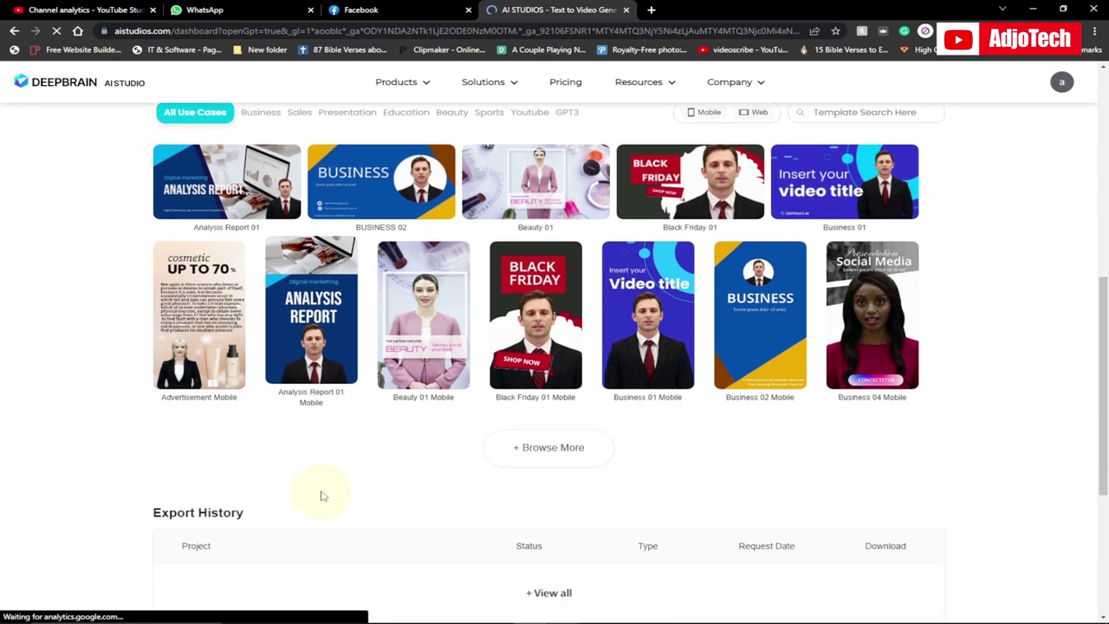
scroll(328, 473, up, 7)
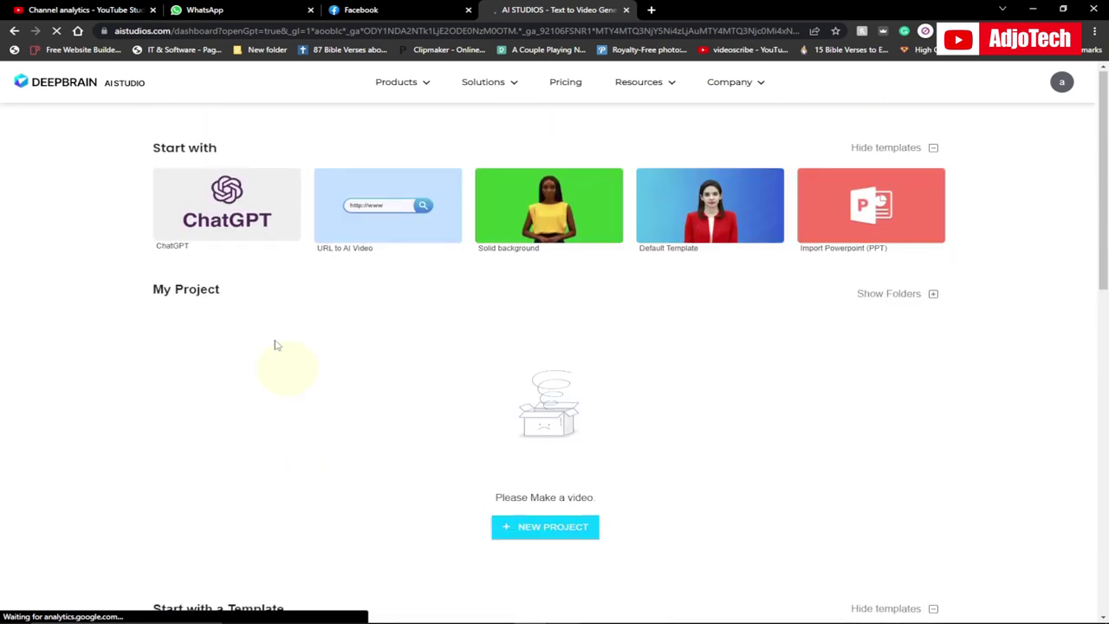
click(223, 221)
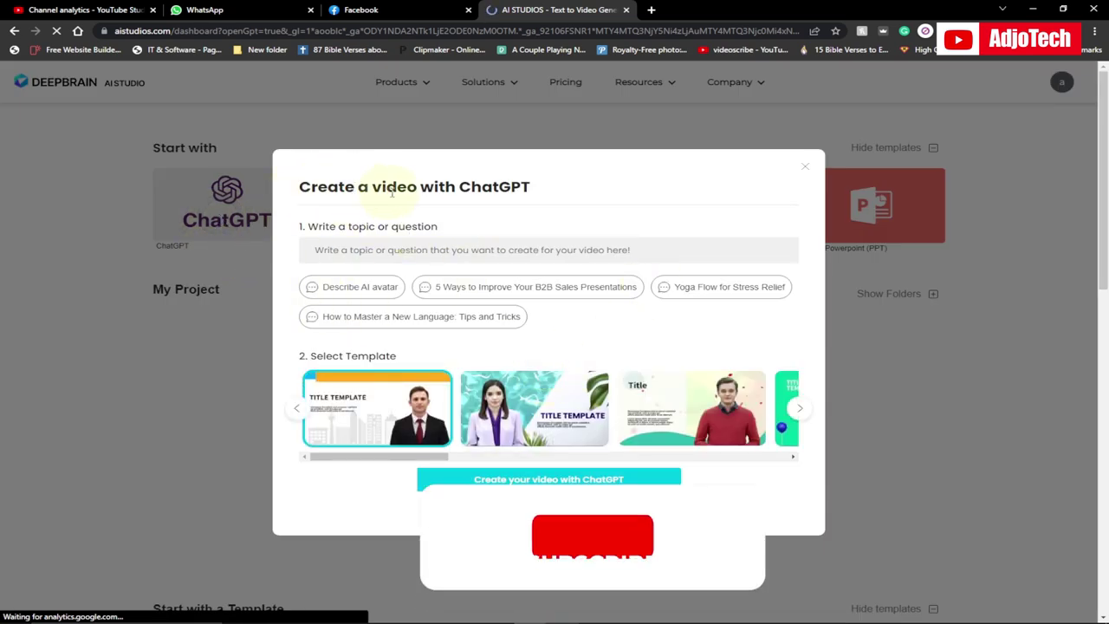
Use the suggested topic 'How to Master a New Language: Tips and Tricks'.
drag(310, 227, 458, 225)
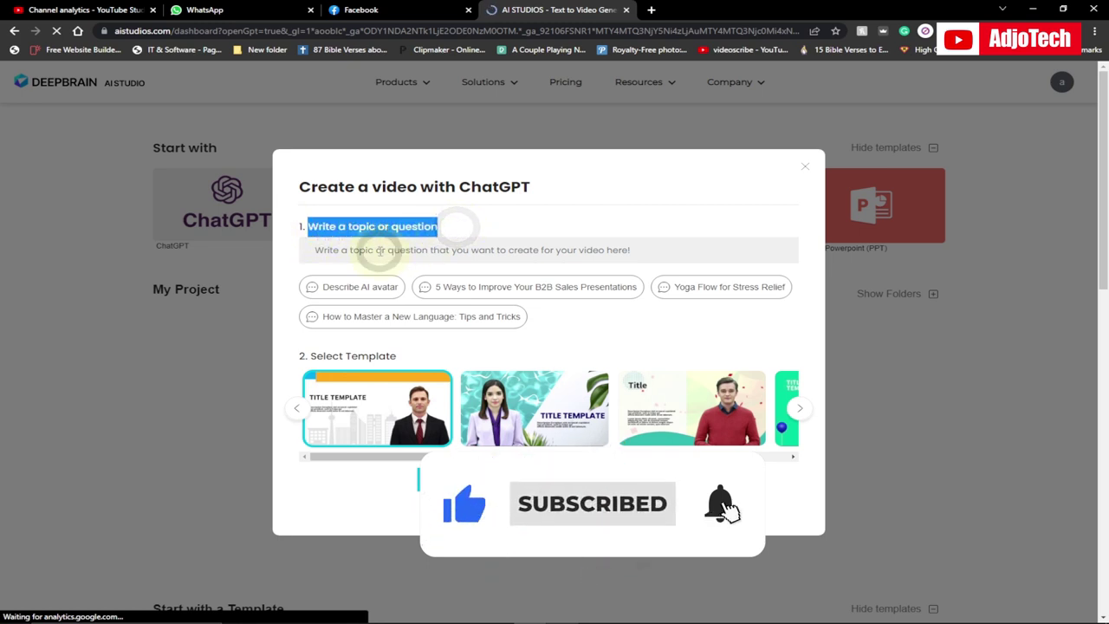
click(380, 251)
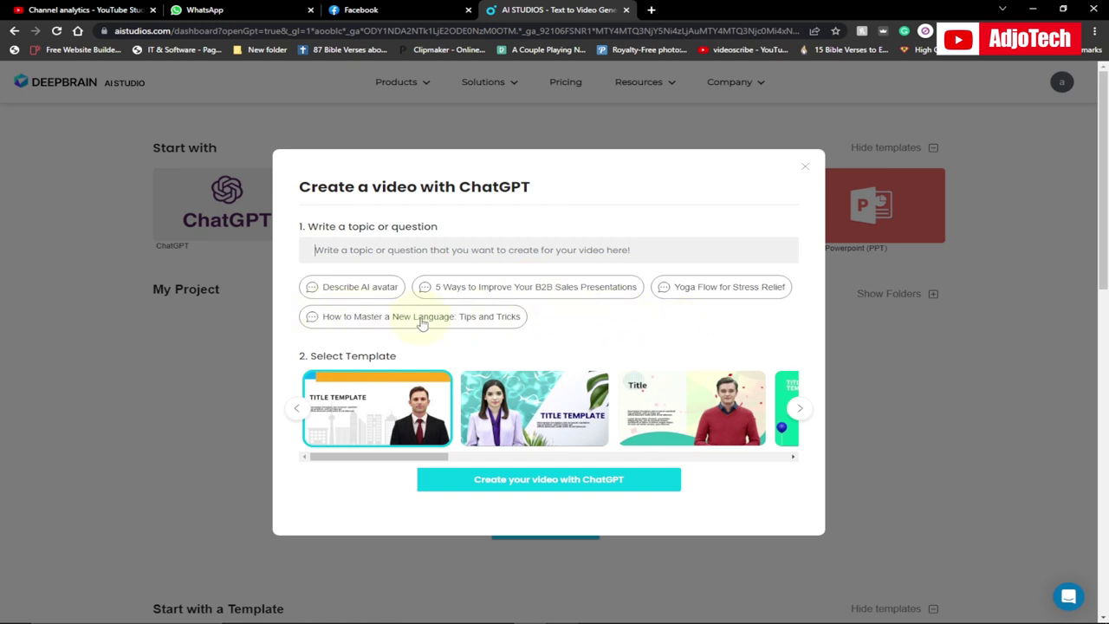
click(390, 317)
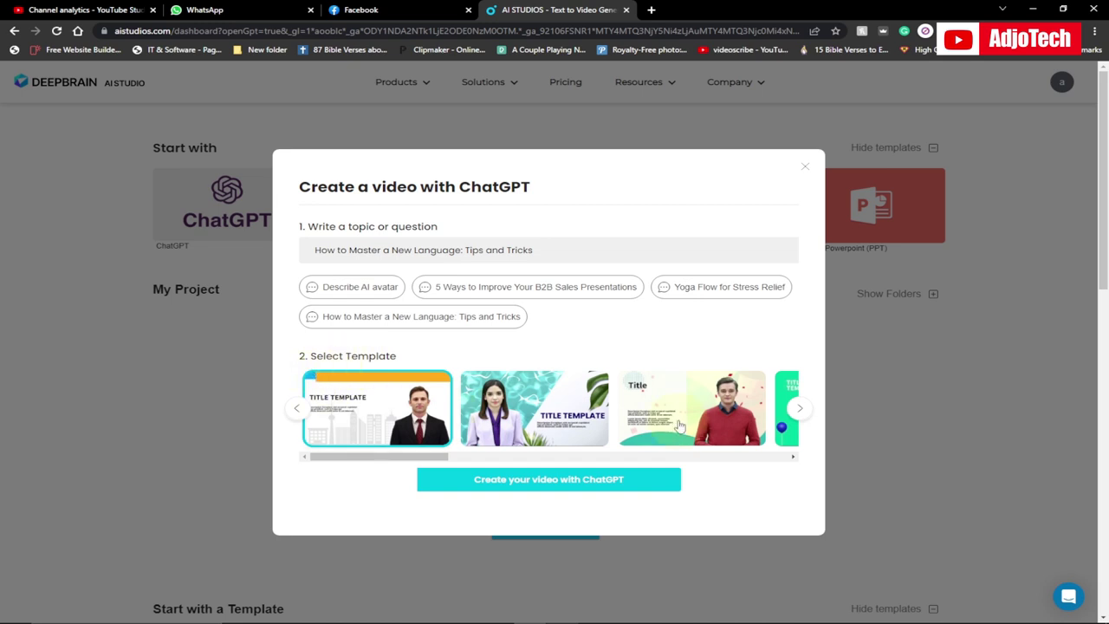
Choose the woman-presenter water template and generate the ChatGPT video.
click(803, 410)
click(802, 411)
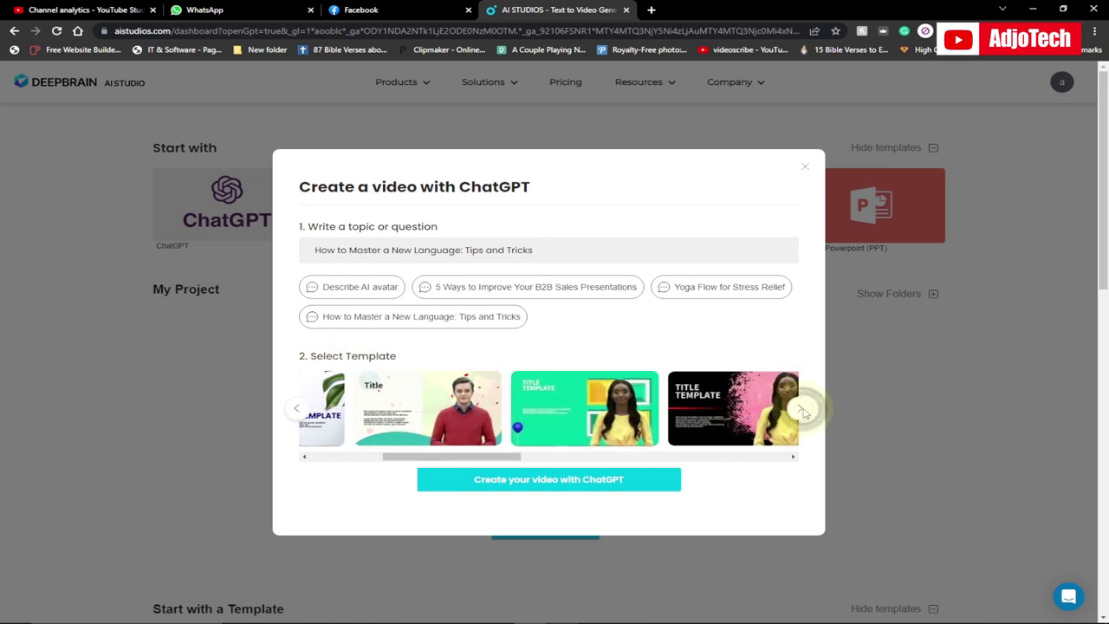
click(802, 411)
click(802, 411)
click(802, 411)
click(297, 411)
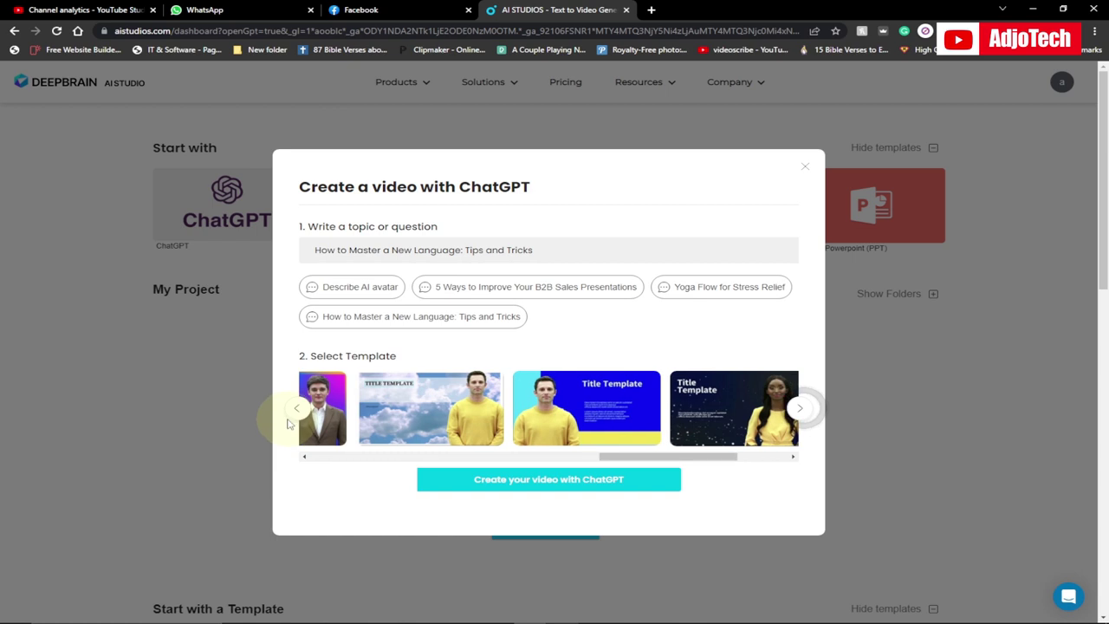
click(297, 410)
click(298, 411)
click(298, 411)
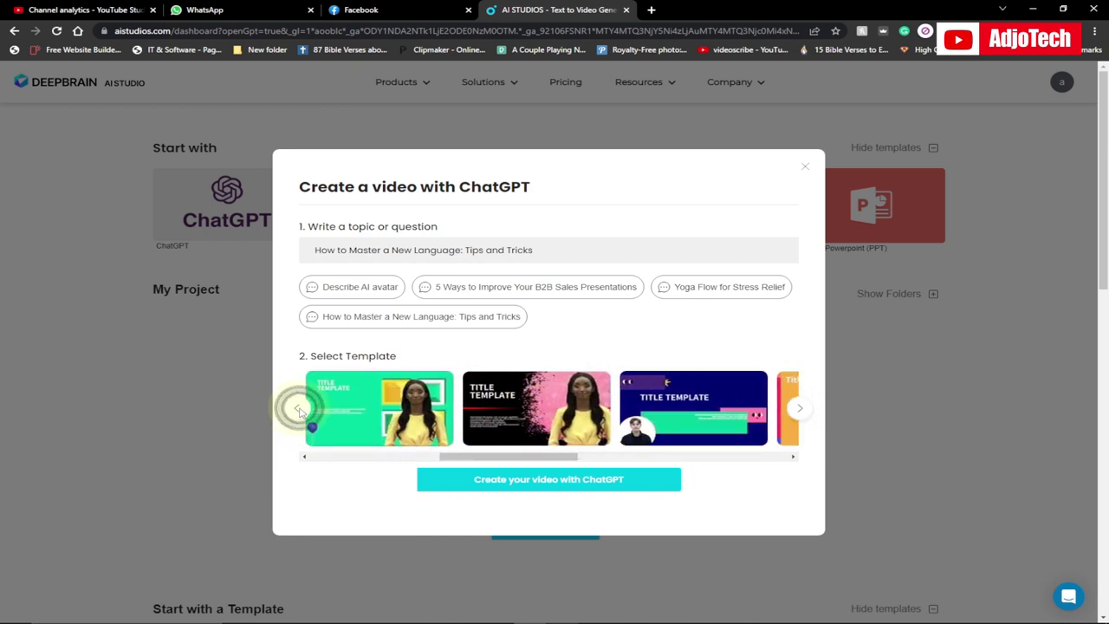
click(297, 411)
click(297, 410)
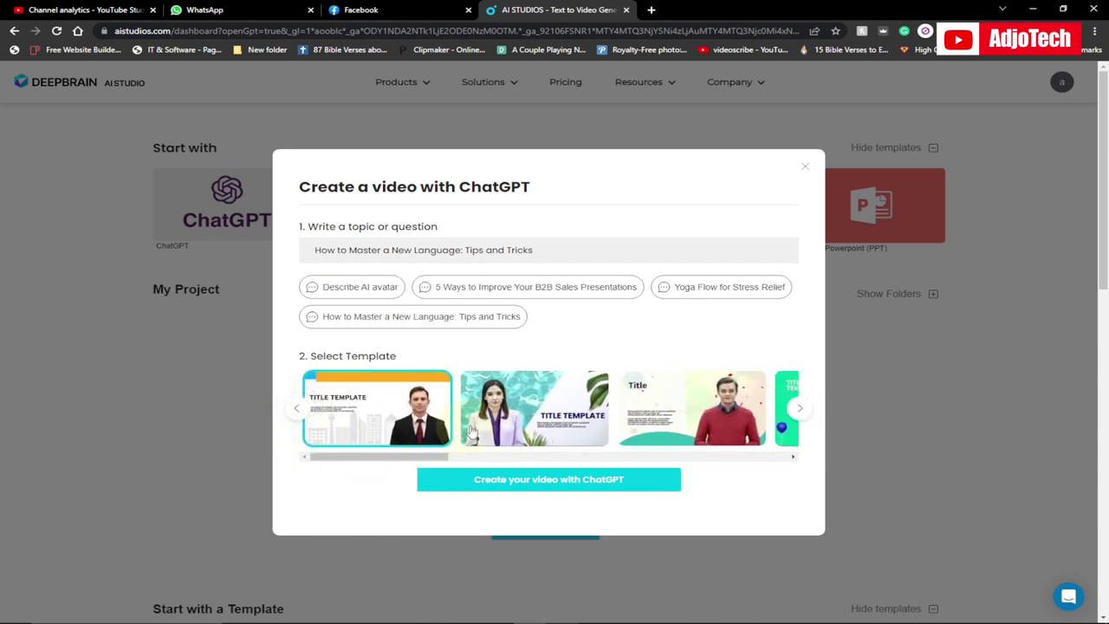
click(531, 421)
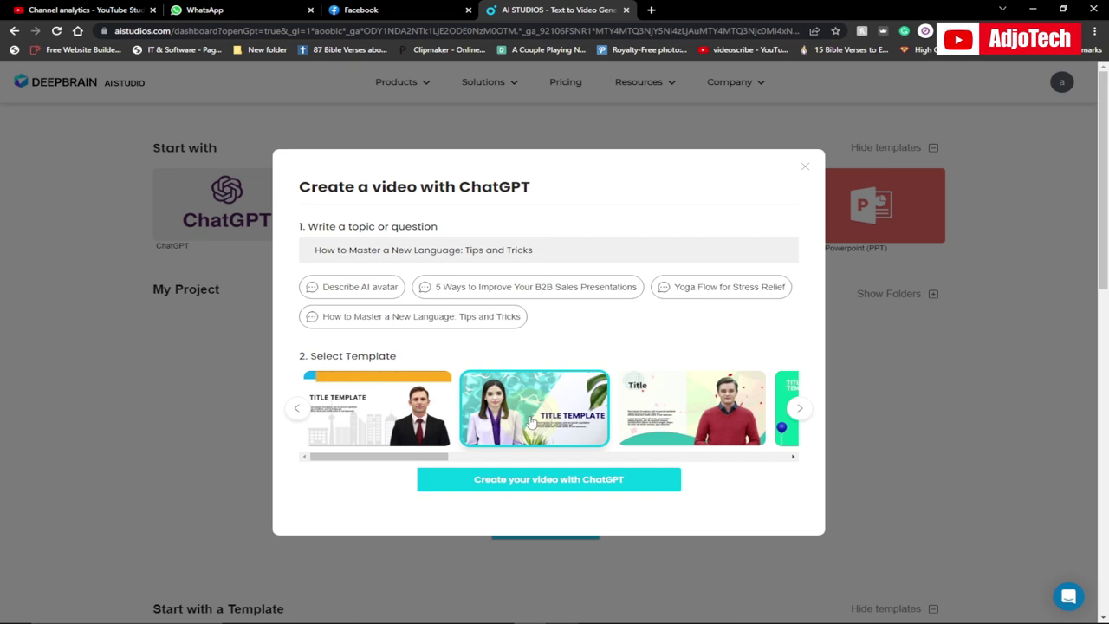
click(505, 482)
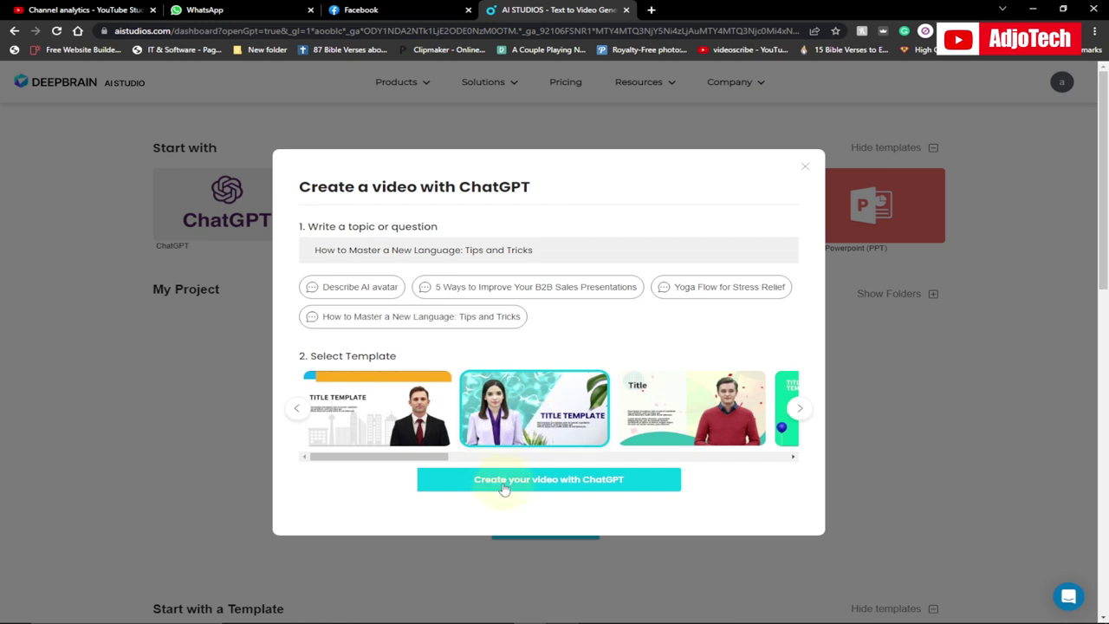
click(552, 482)
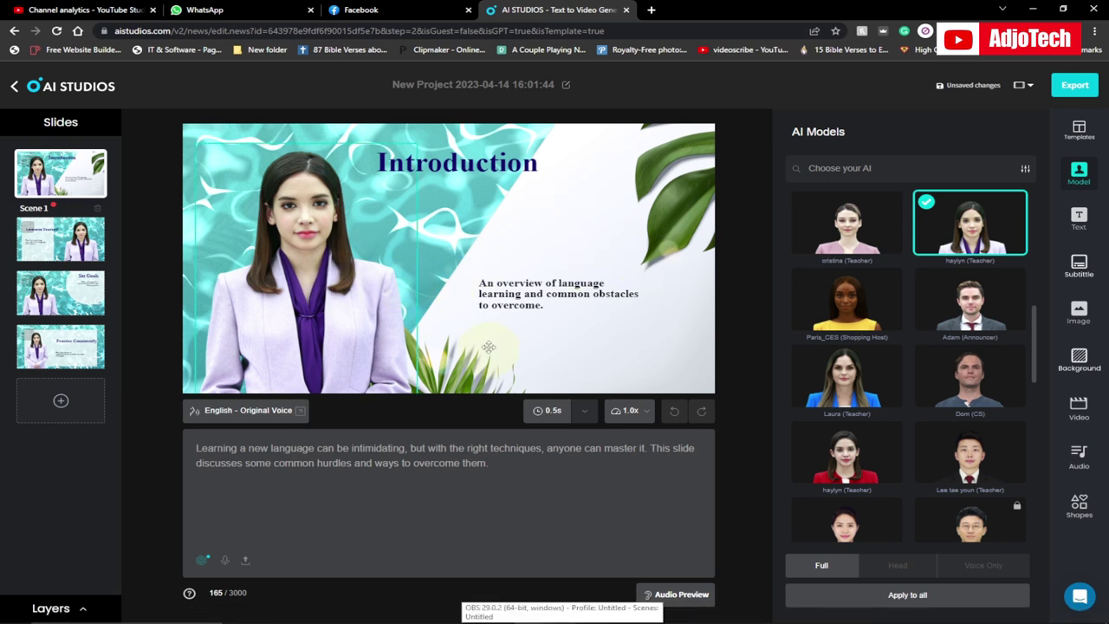
Review the Immerse Yourself, Set Goals and Practice Consistently scenes, then select the Introduction's background image.
click(57, 241)
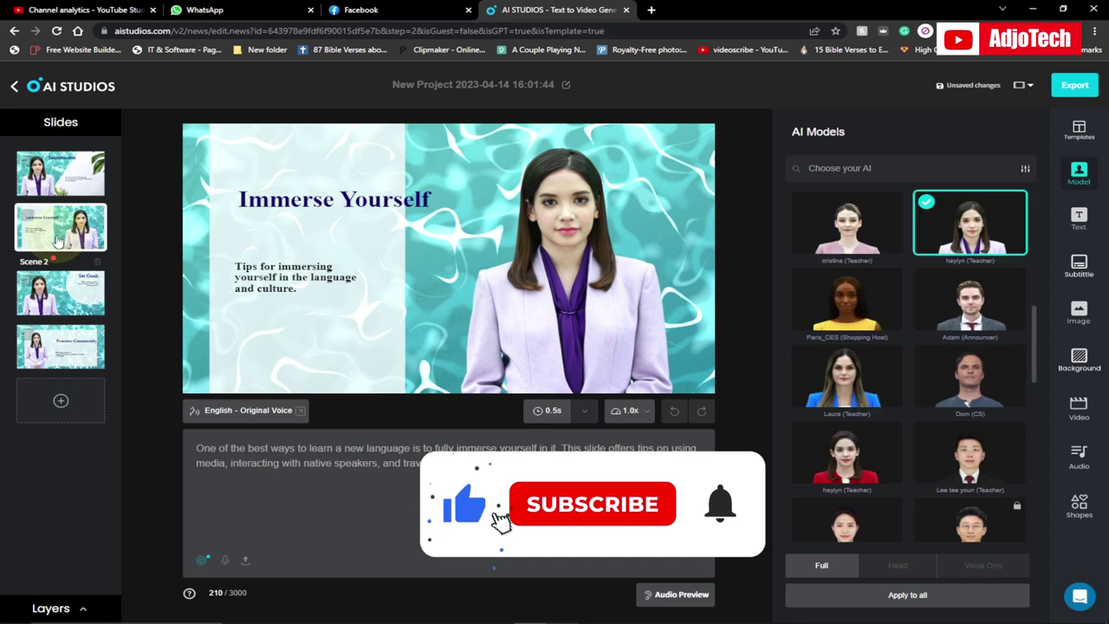
click(58, 293)
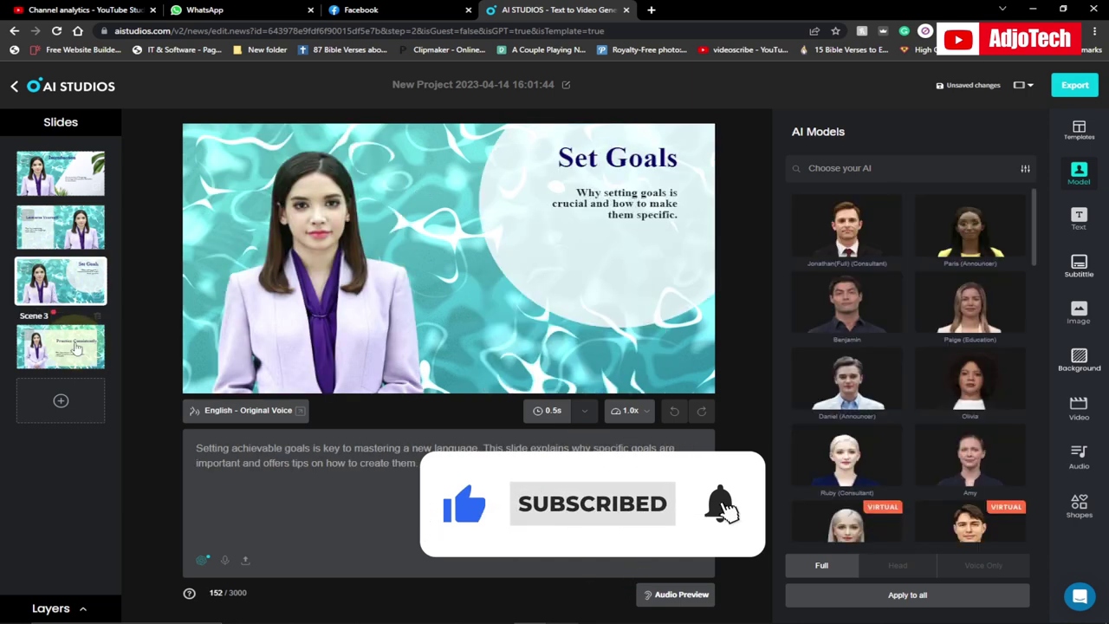
click(74, 351)
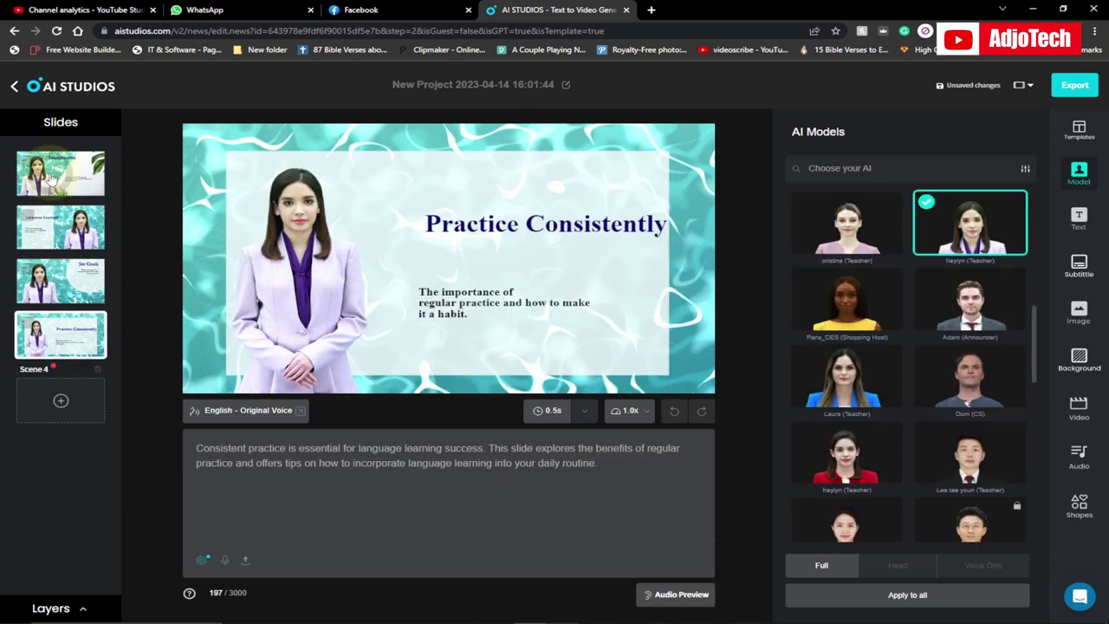
click(65, 185)
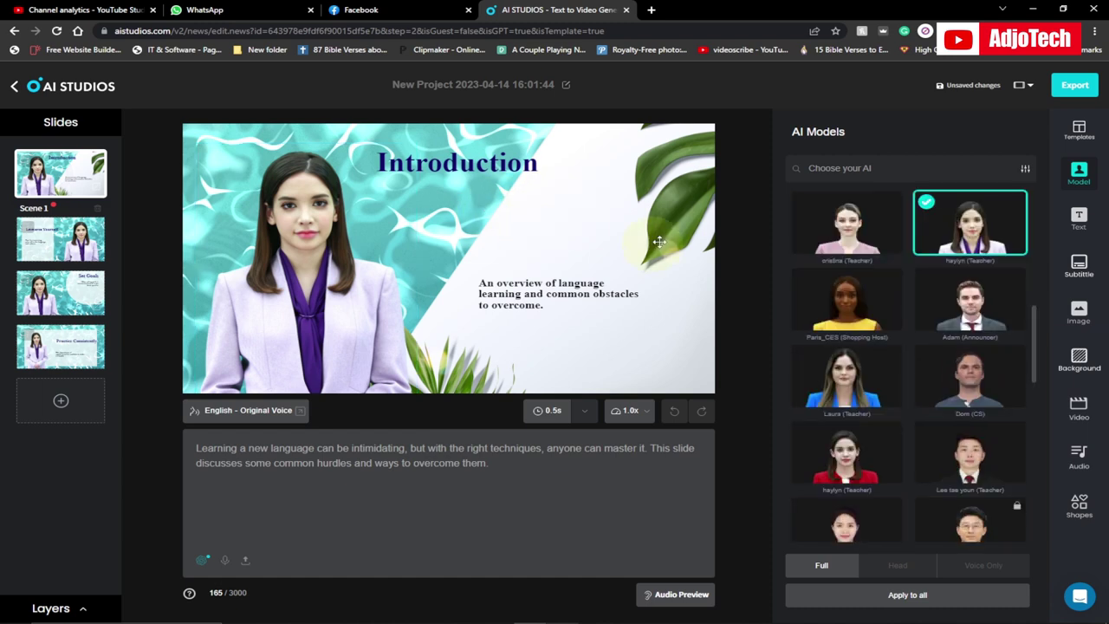
click(601, 212)
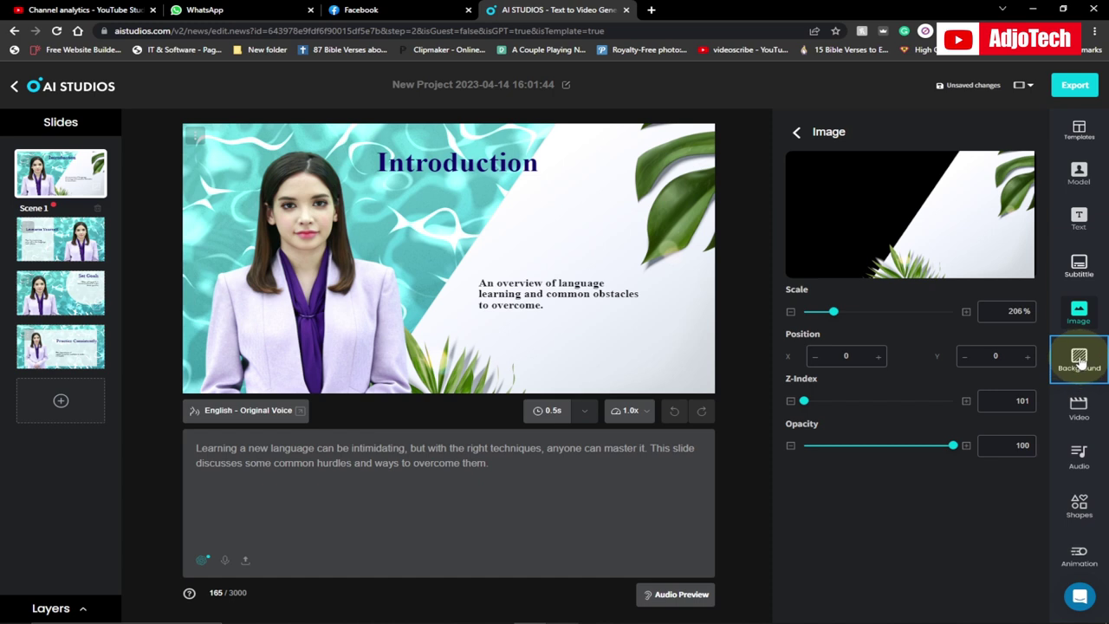
Set the Introduction slide background to the solid peach colour swatch.
click(1082, 363)
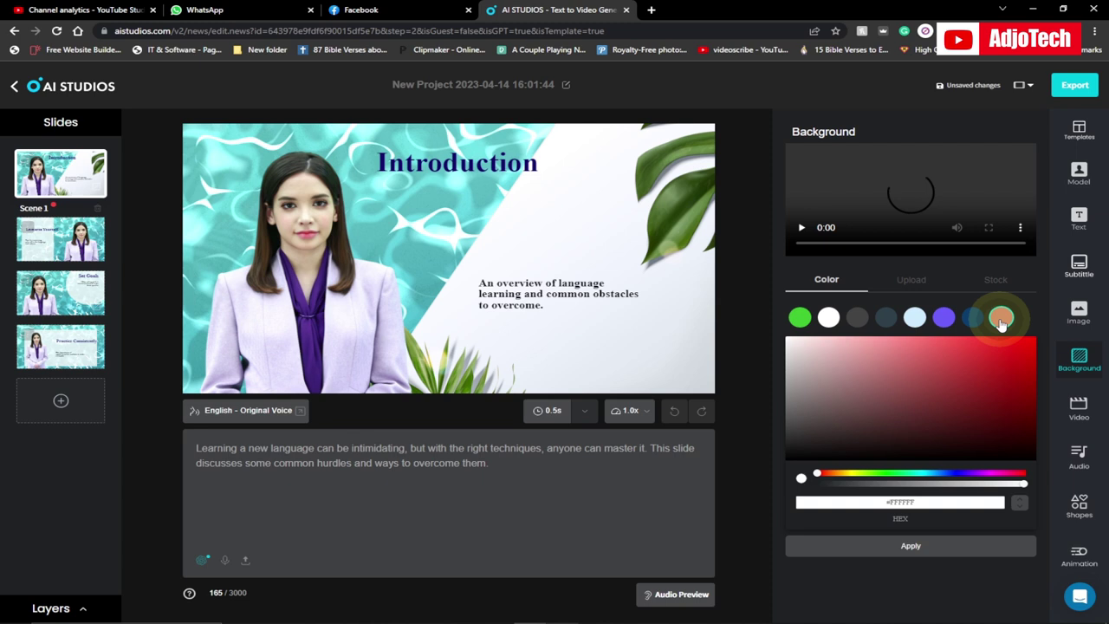
click(1001, 328)
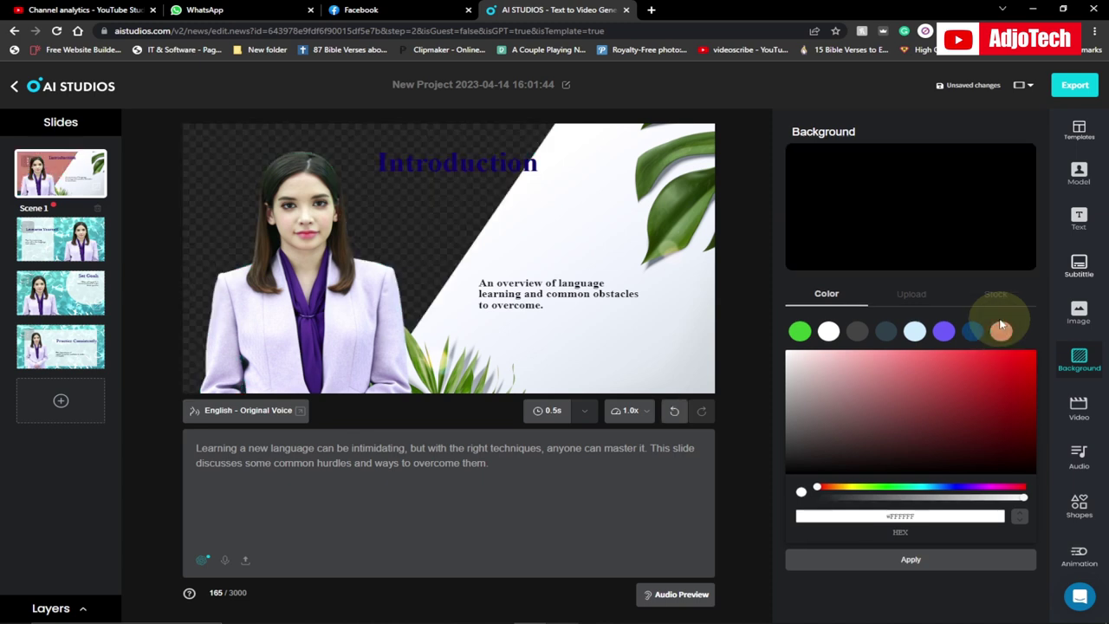
click(1001, 330)
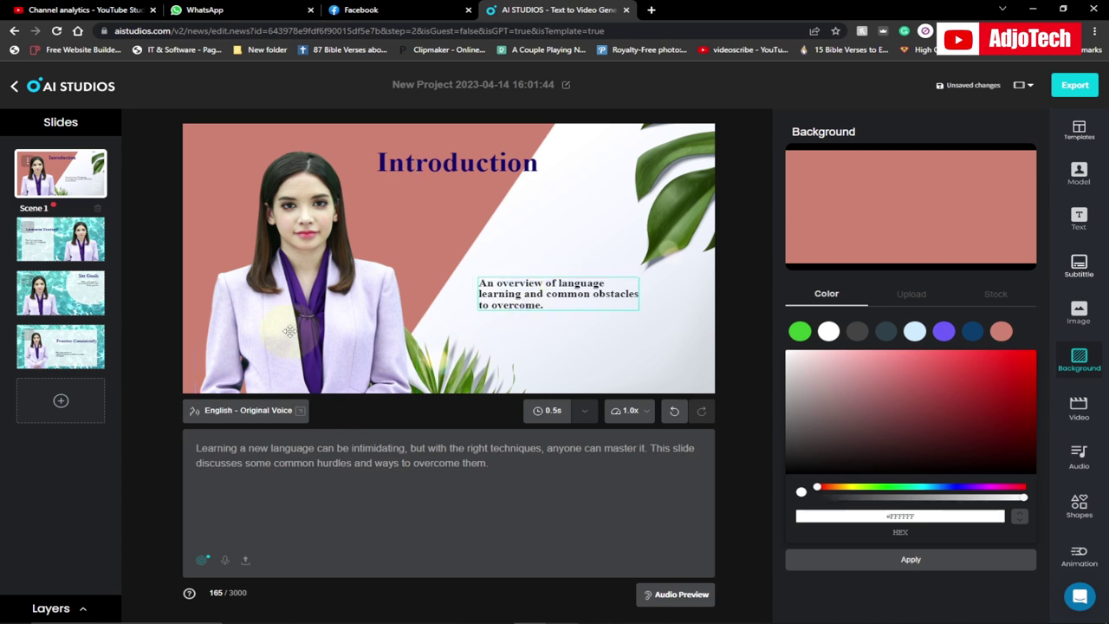
click(538, 298)
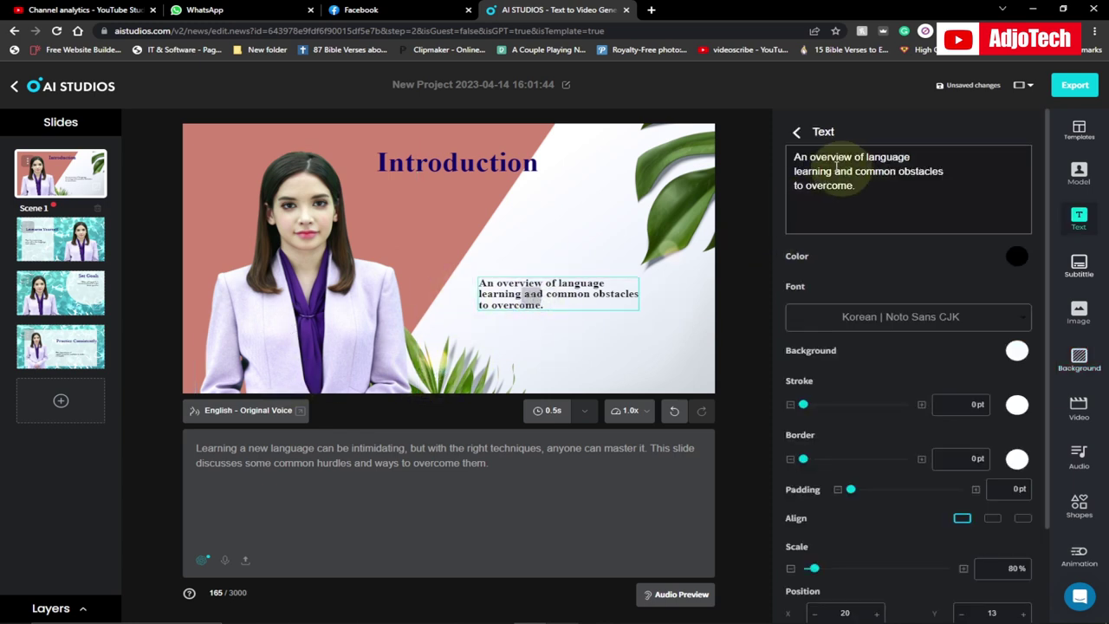
Change the overview text font to BebasNeue-Regular.
click(879, 319)
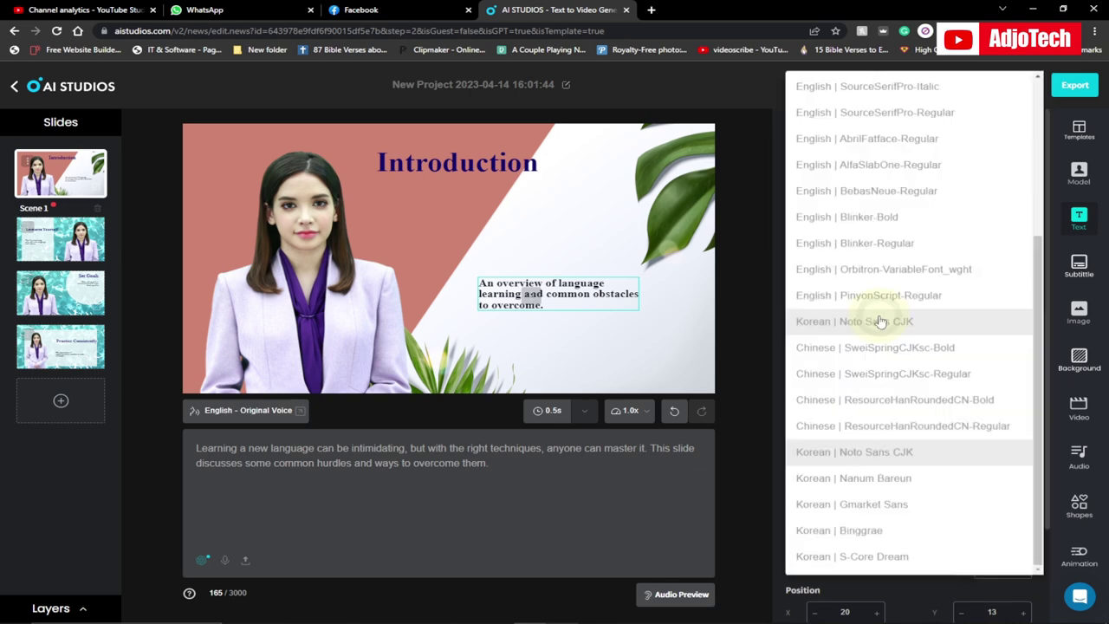
click(875, 194)
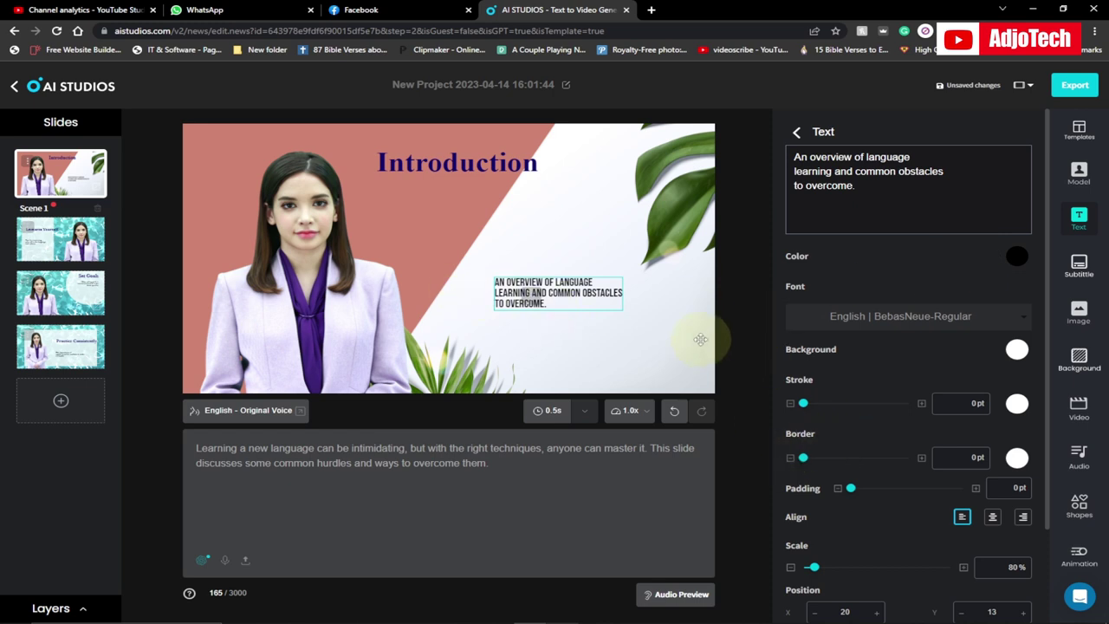
click(71, 254)
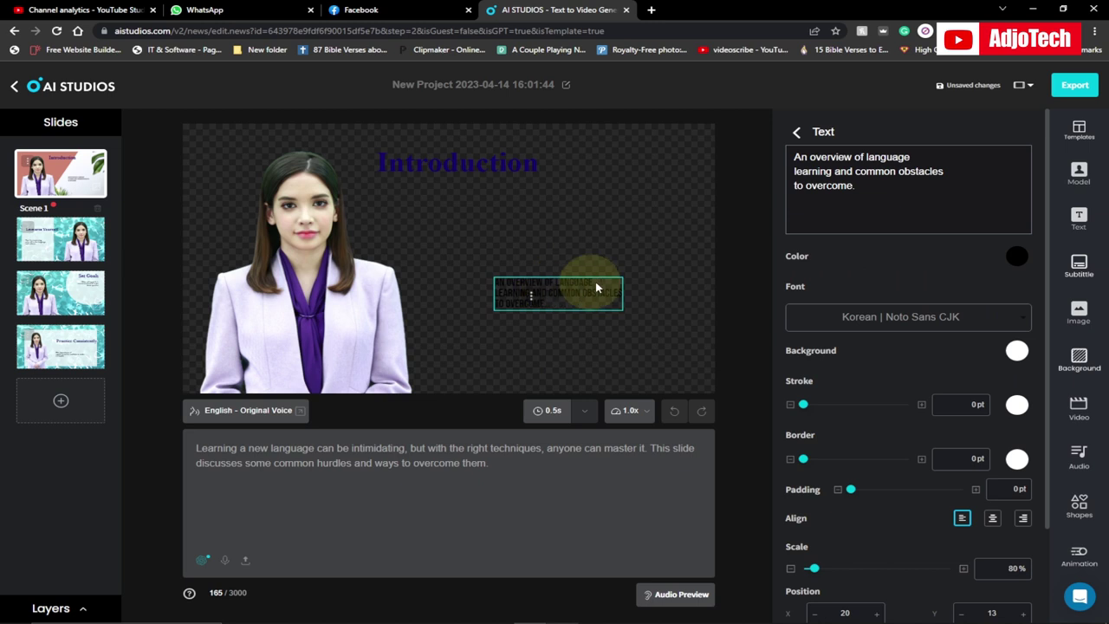
Replace the presenter avatar with cristina (Teacher).
click(323, 256)
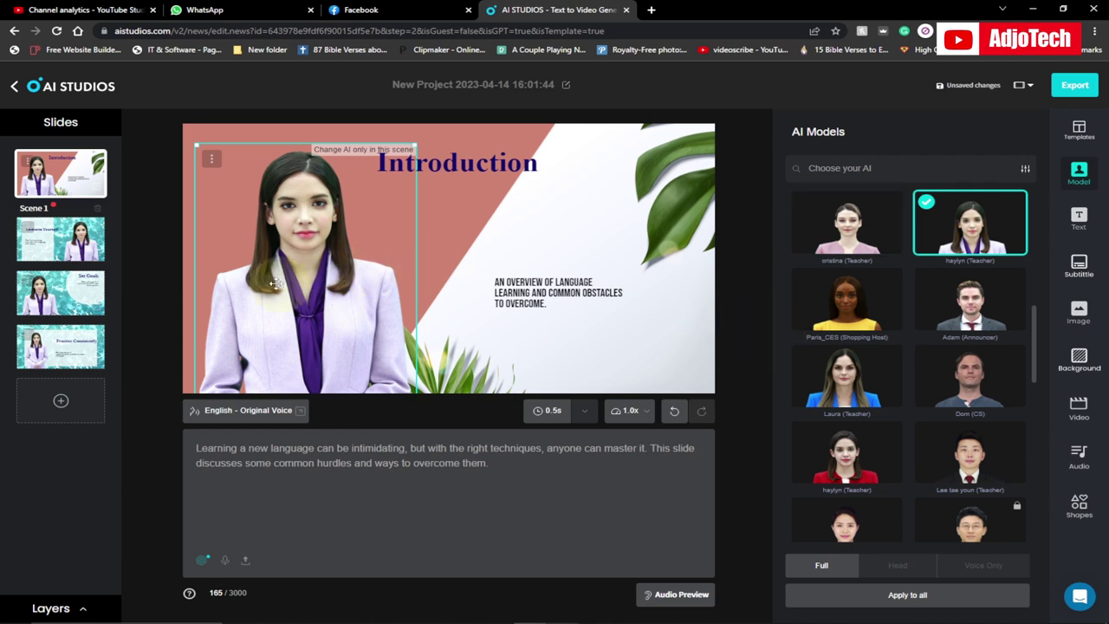
click(845, 232)
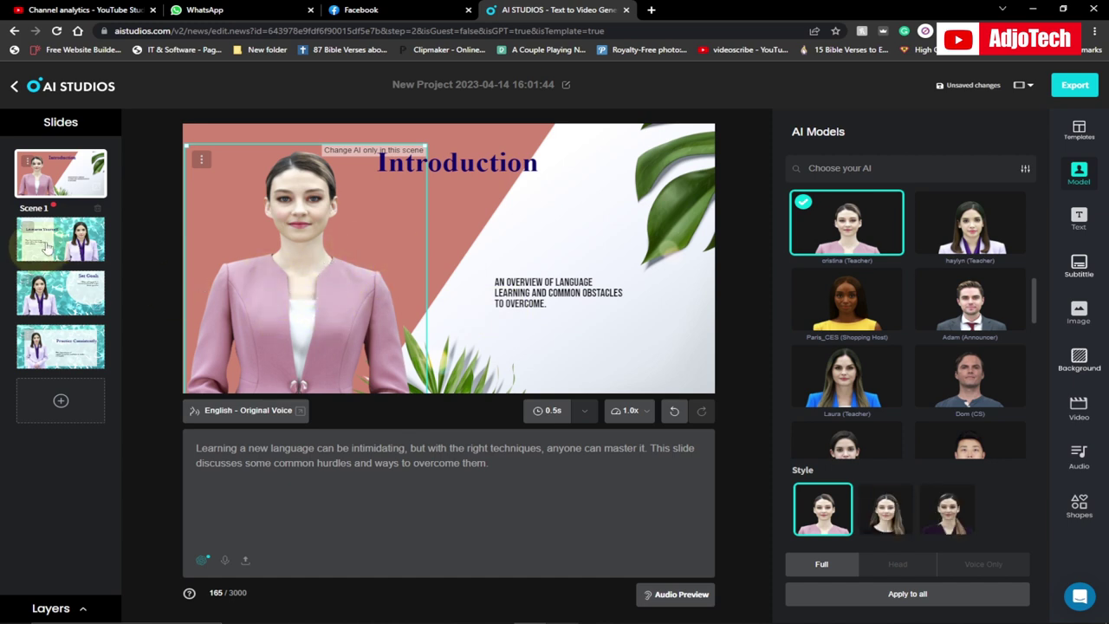
click(79, 241)
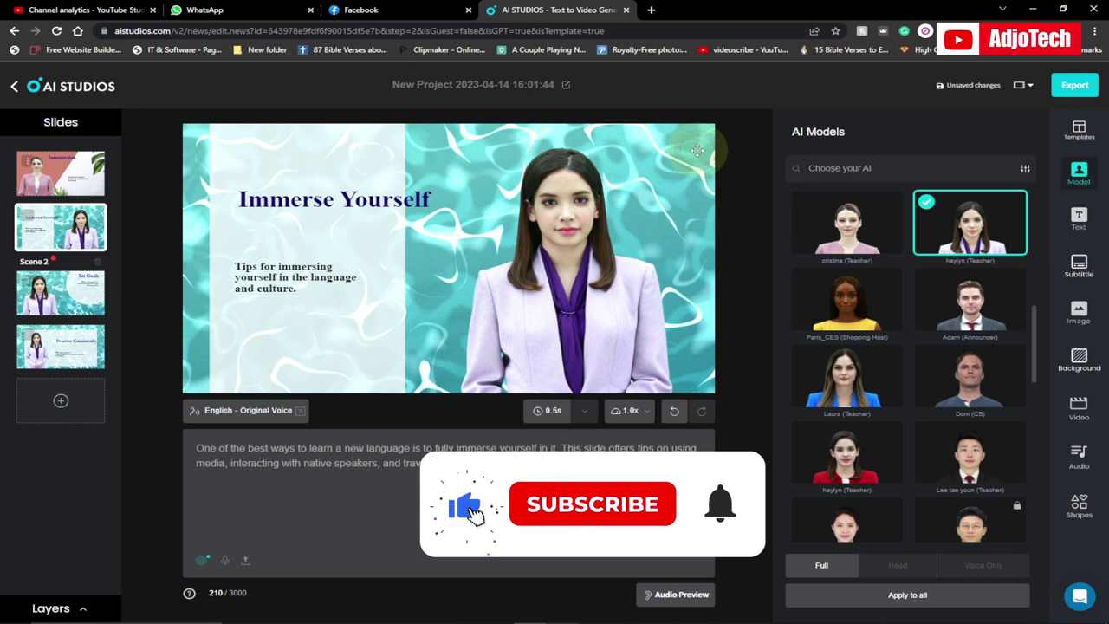
Give the Immerse Yourself scene a solid salmon background.
click(1079, 364)
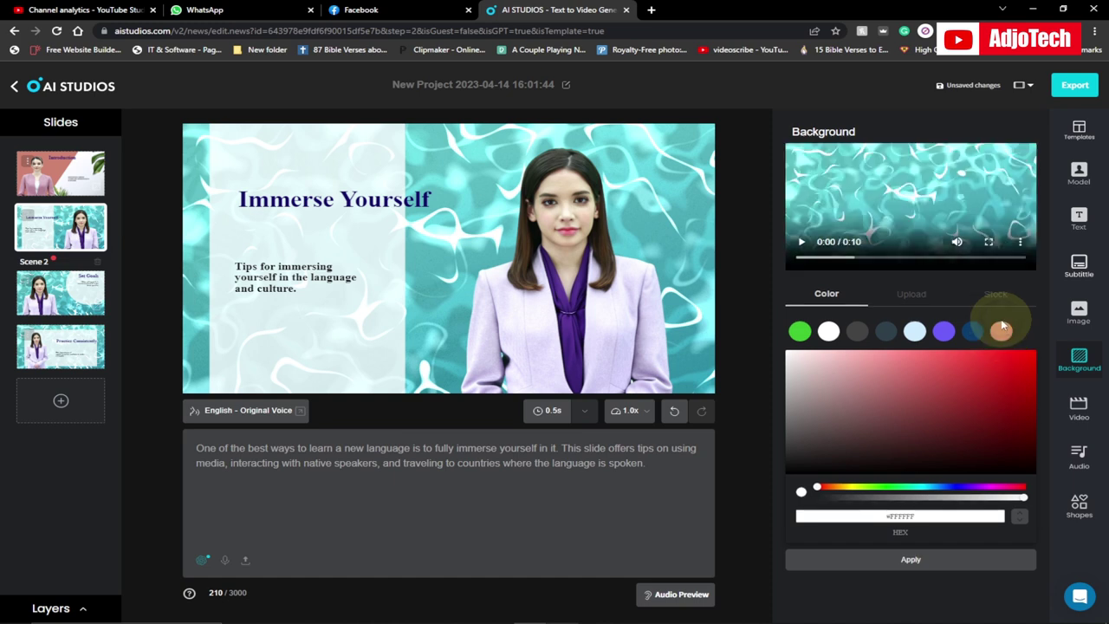
click(1003, 327)
click(582, 286)
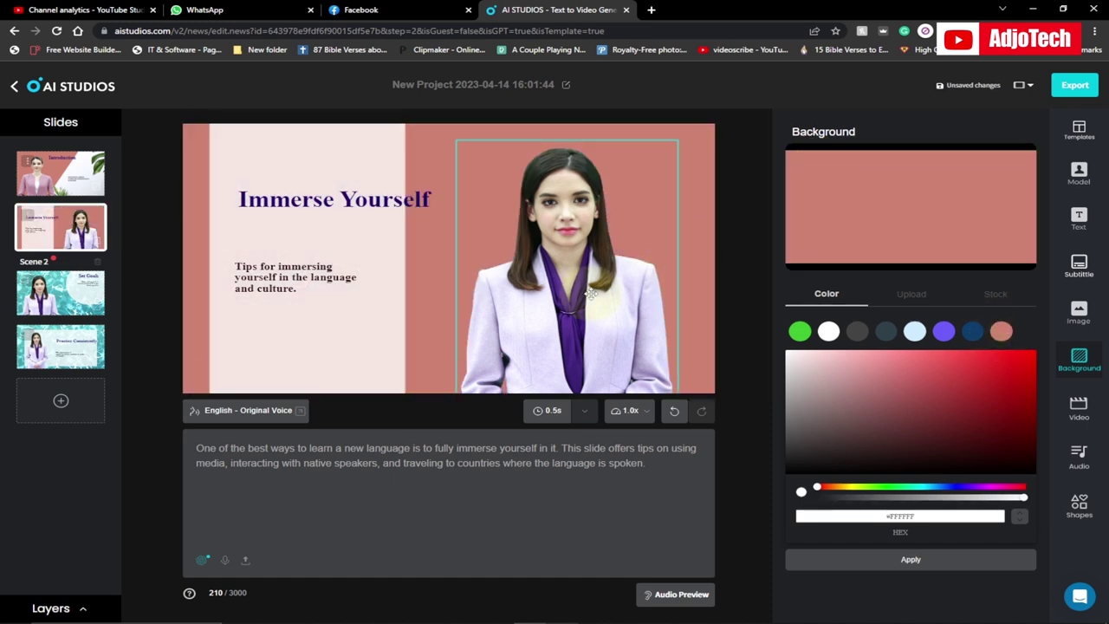
Give the Set Goals scene the same salmon background.
click(68, 293)
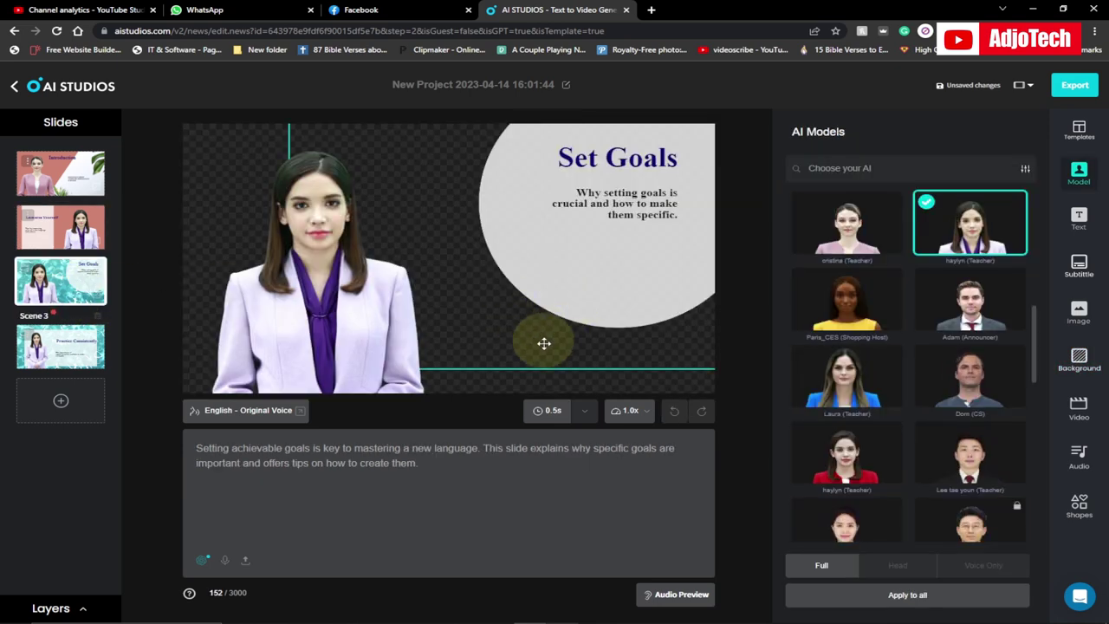
click(1083, 364)
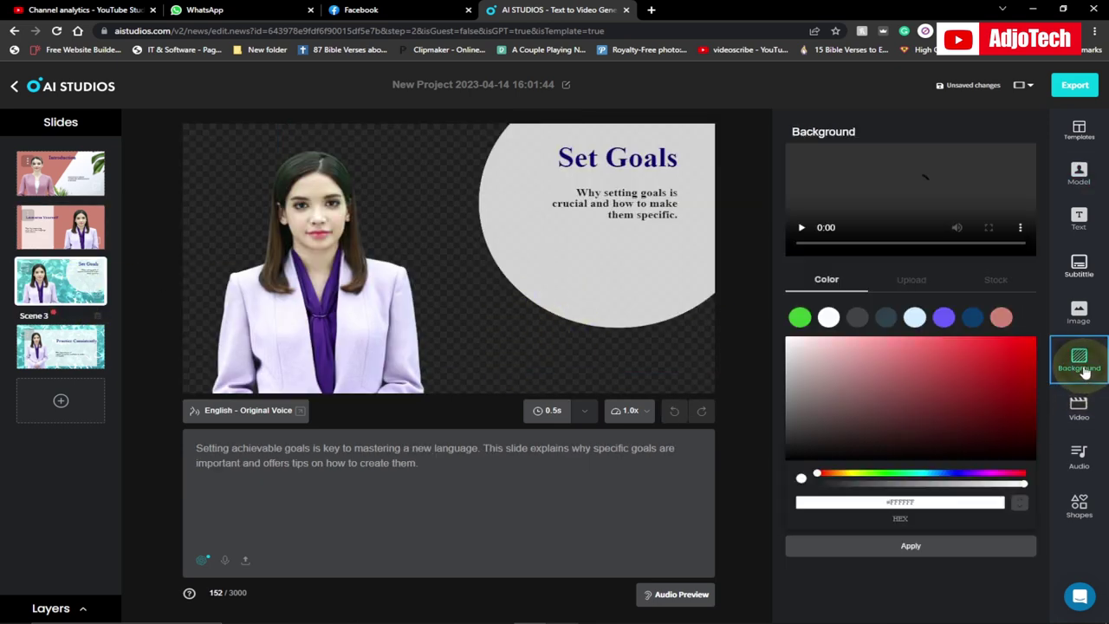
click(1001, 319)
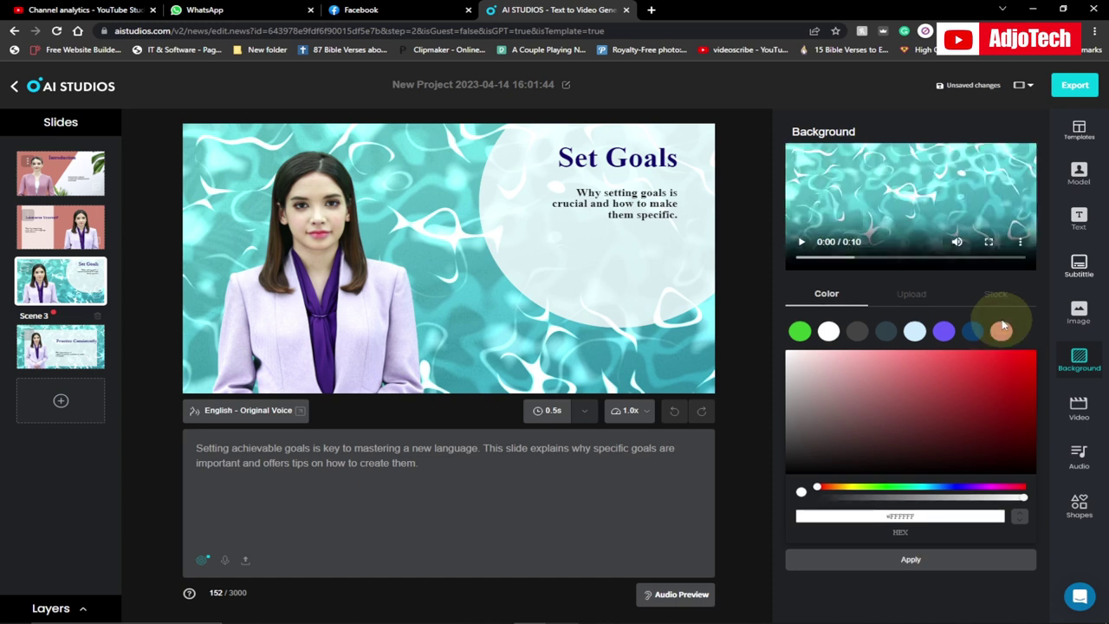
click(1001, 330)
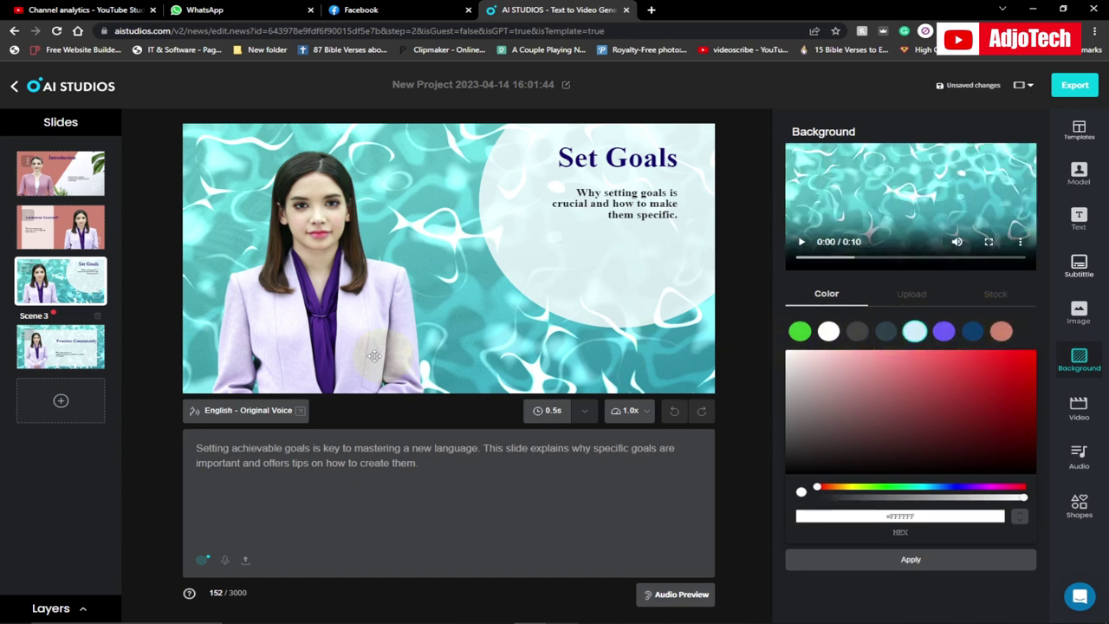
click(76, 353)
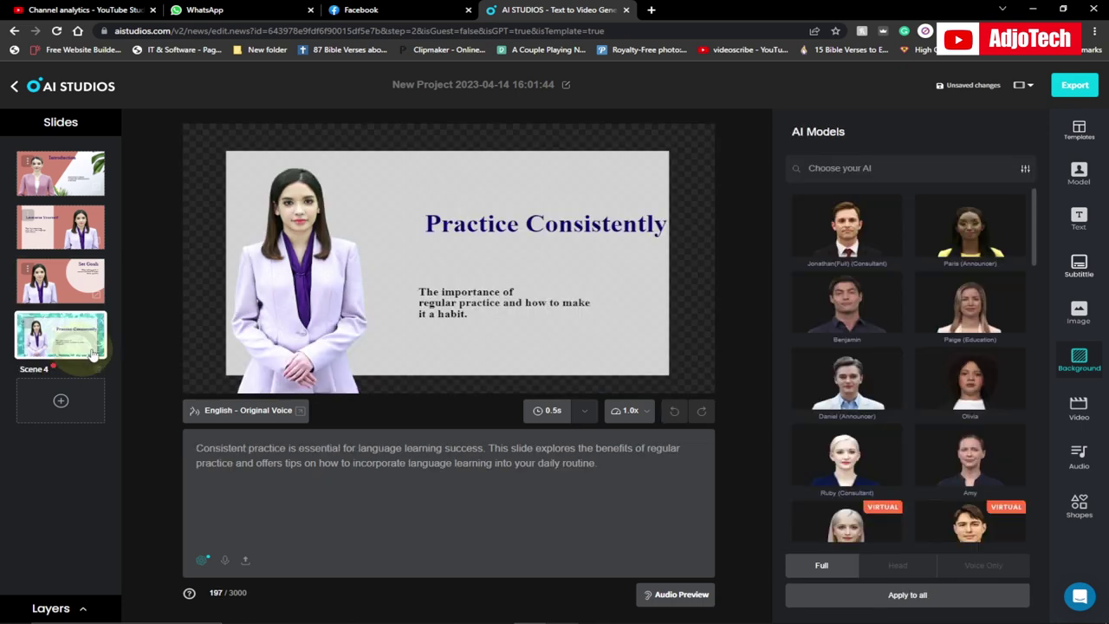
Set the Practice Consistently background to the blue world-map stock image.
click(1079, 363)
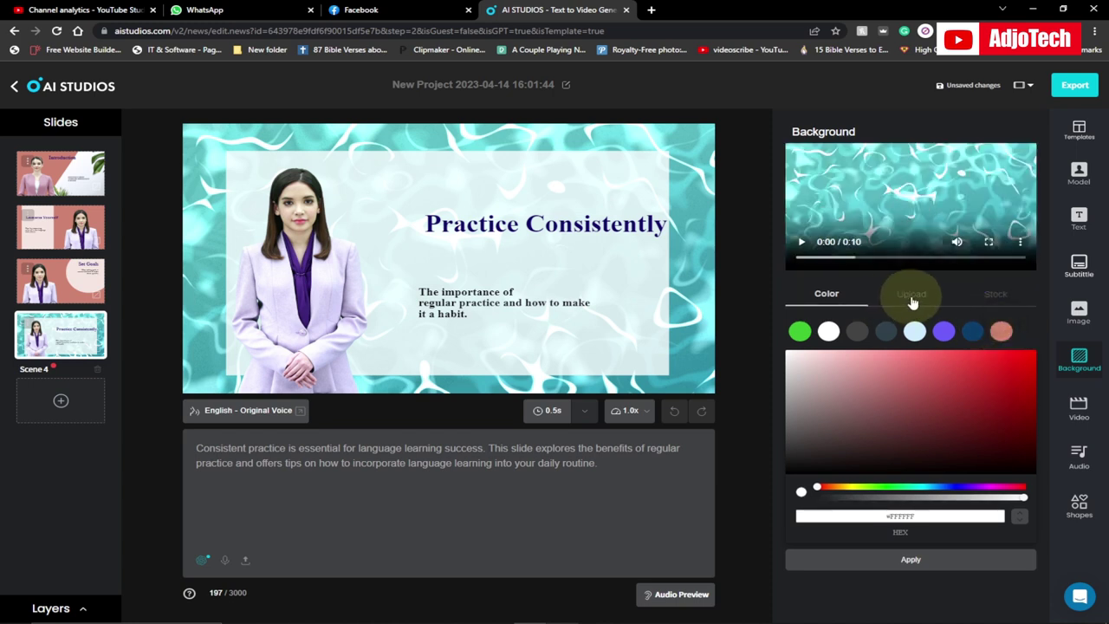
click(911, 296)
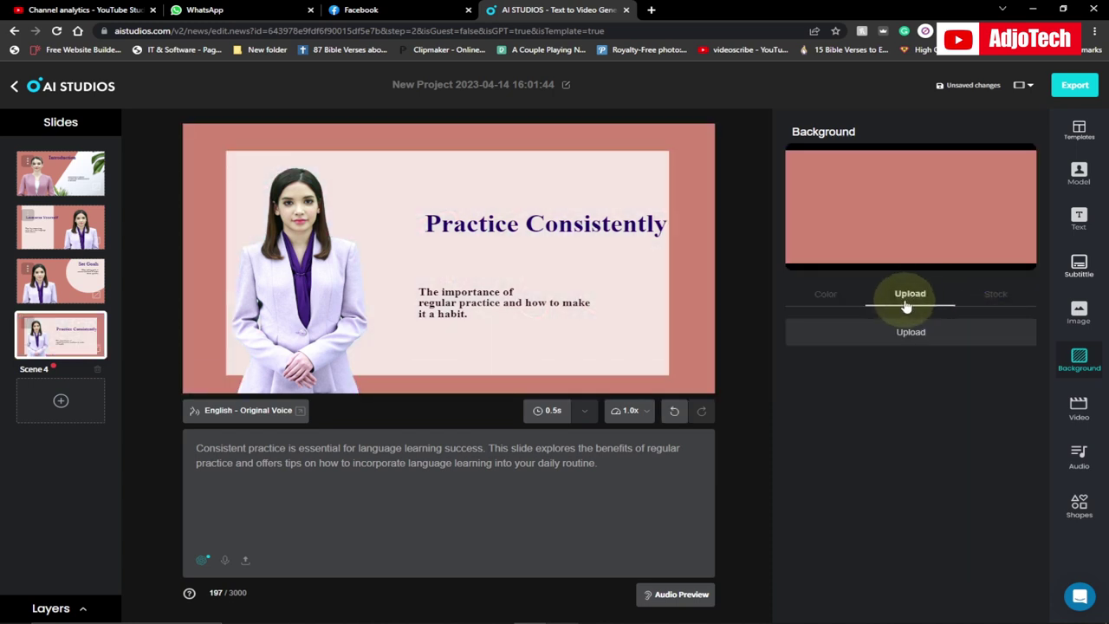
click(996, 296)
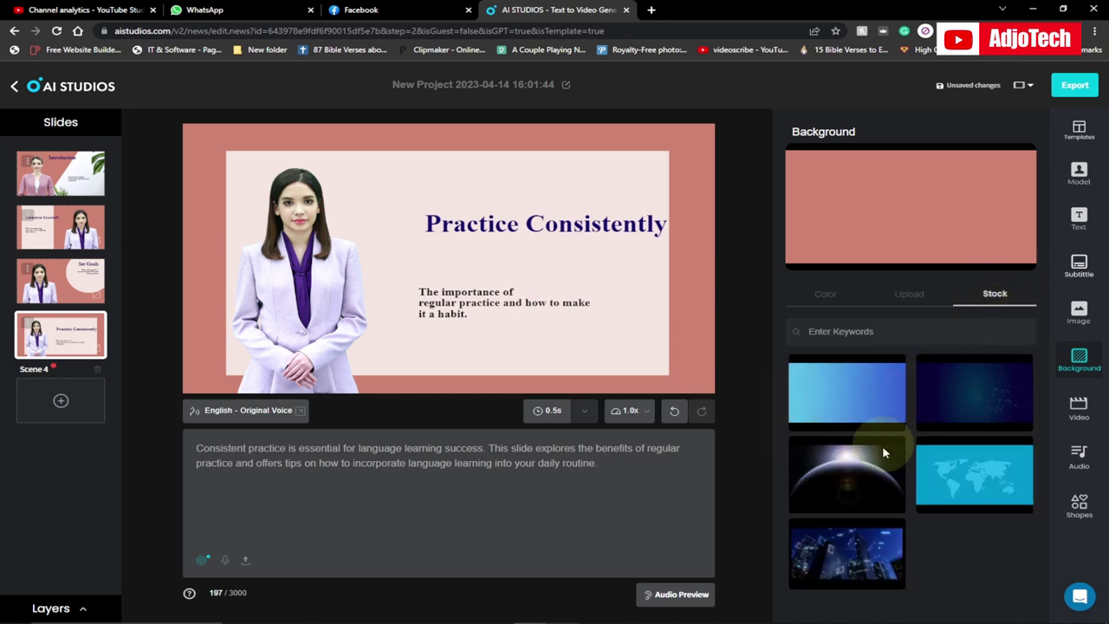
click(980, 402)
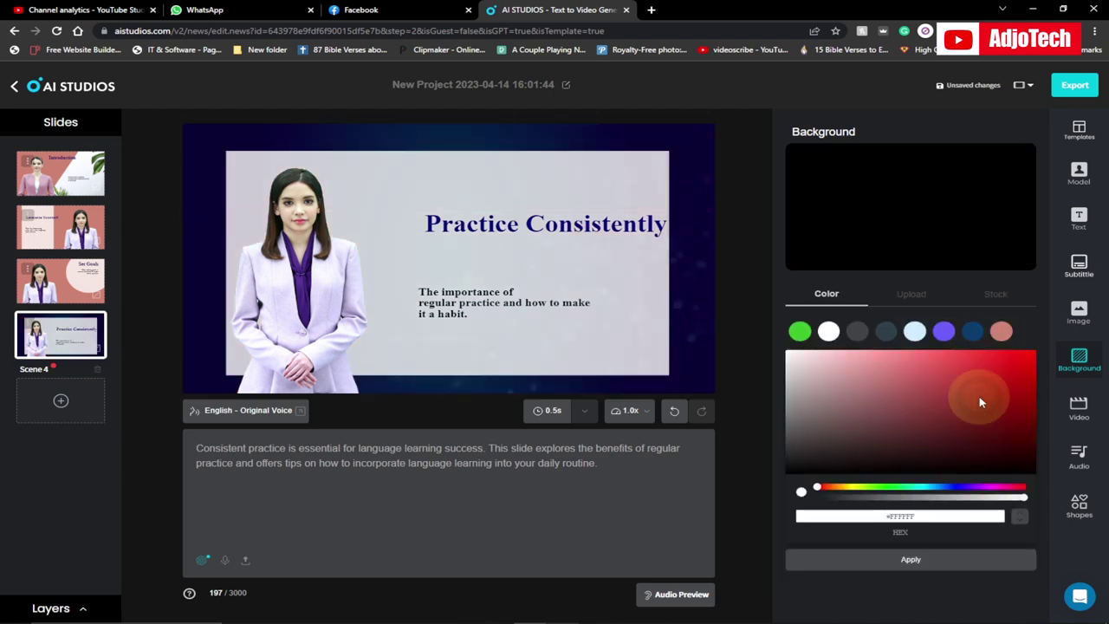
click(996, 295)
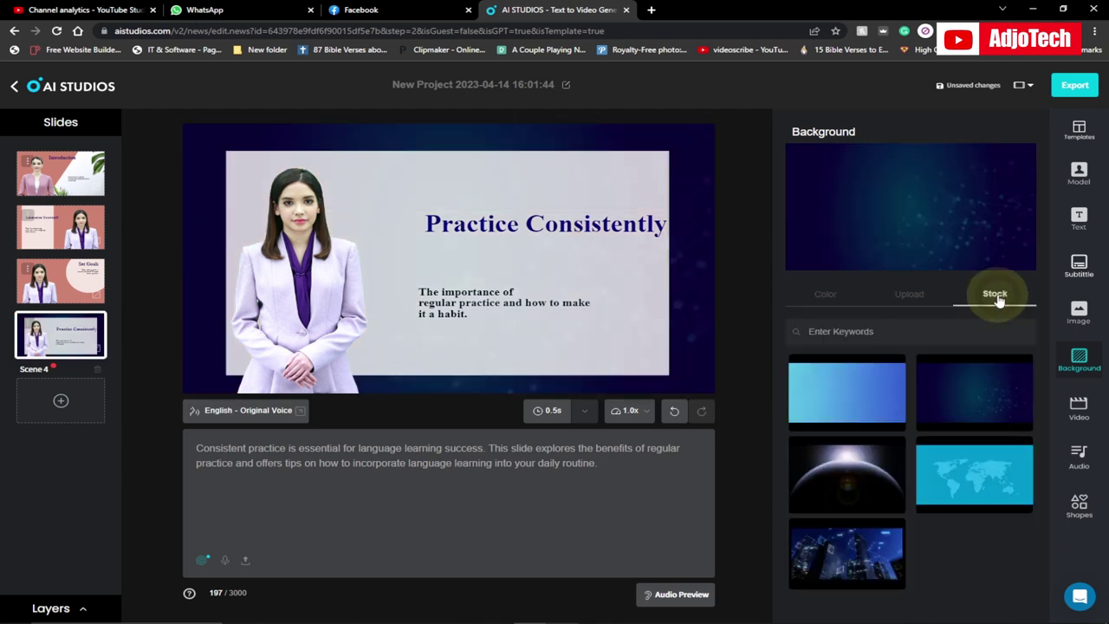
click(960, 479)
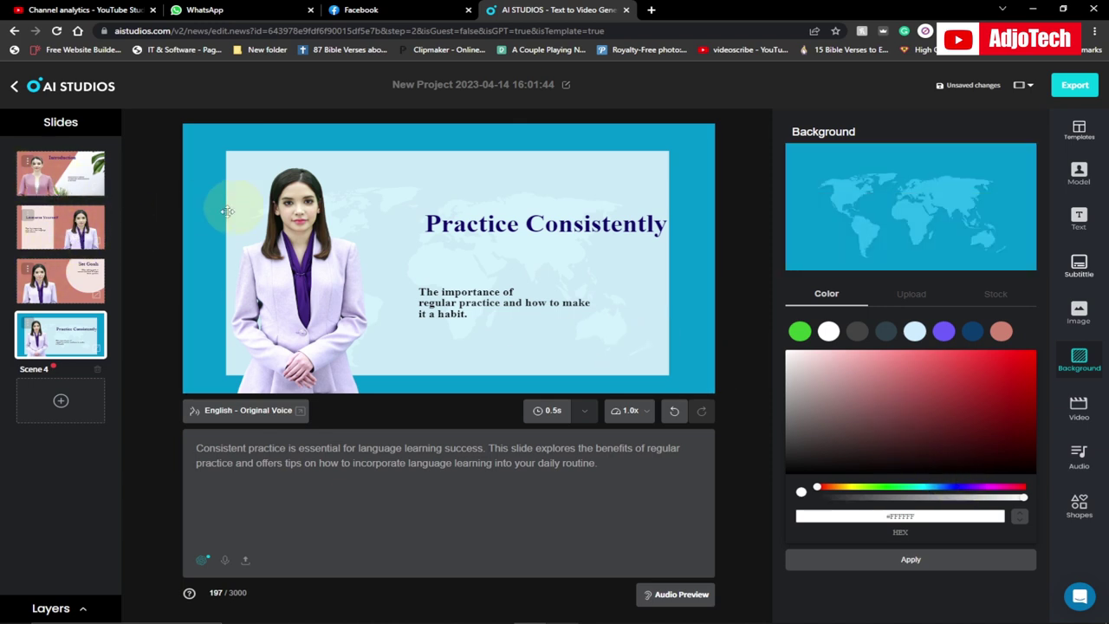
click(74, 167)
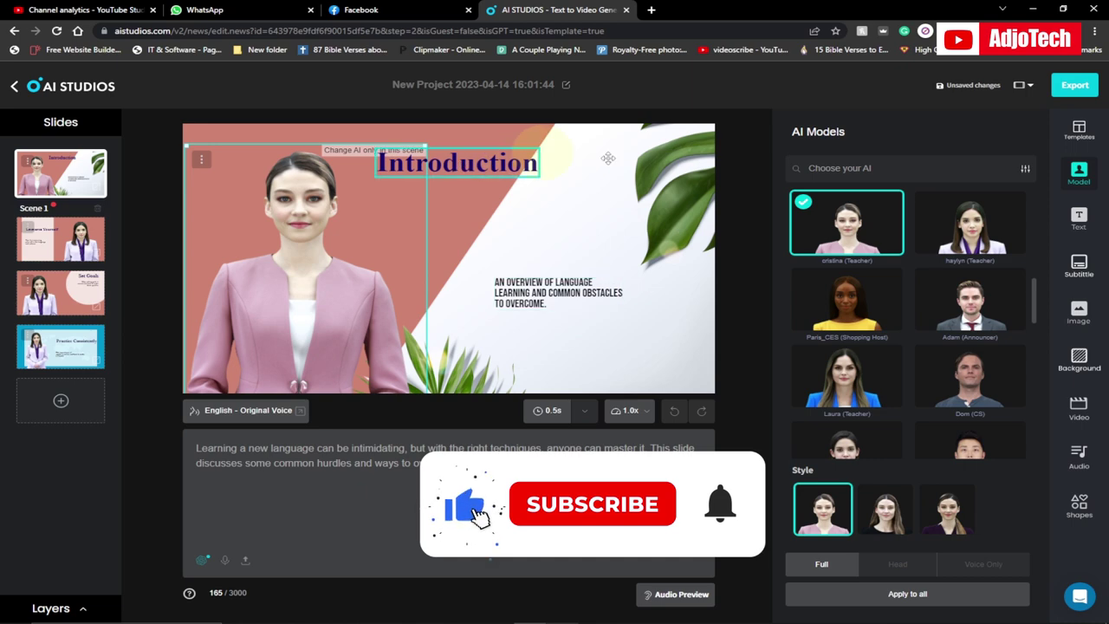
Export the whole project as a Video in MP4 format.
click(1075, 84)
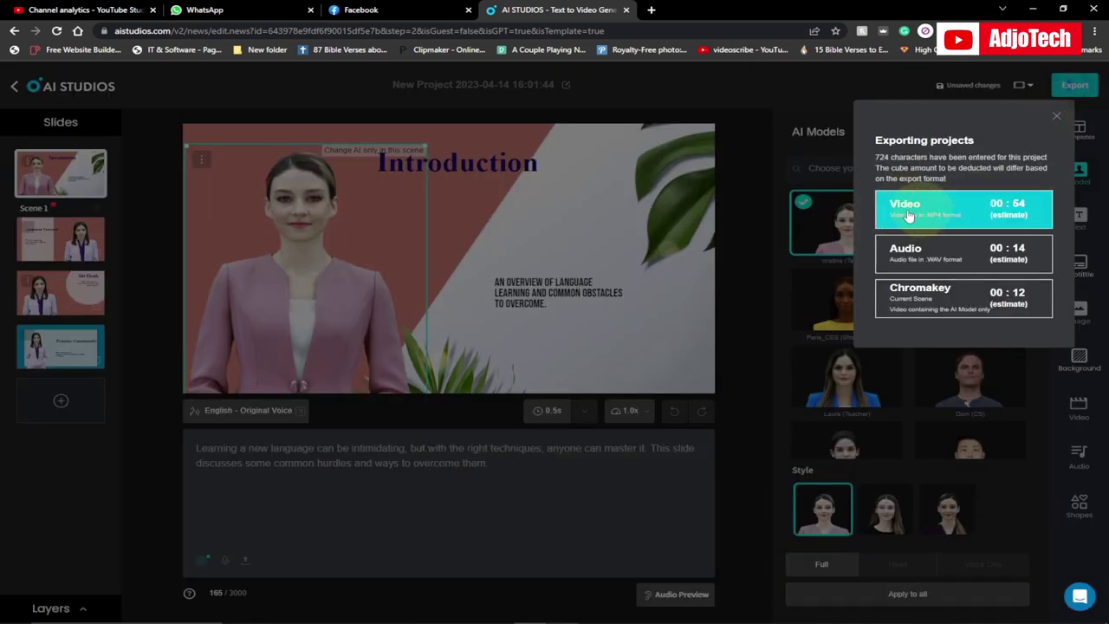
mouse_move(910, 301)
click(923, 209)
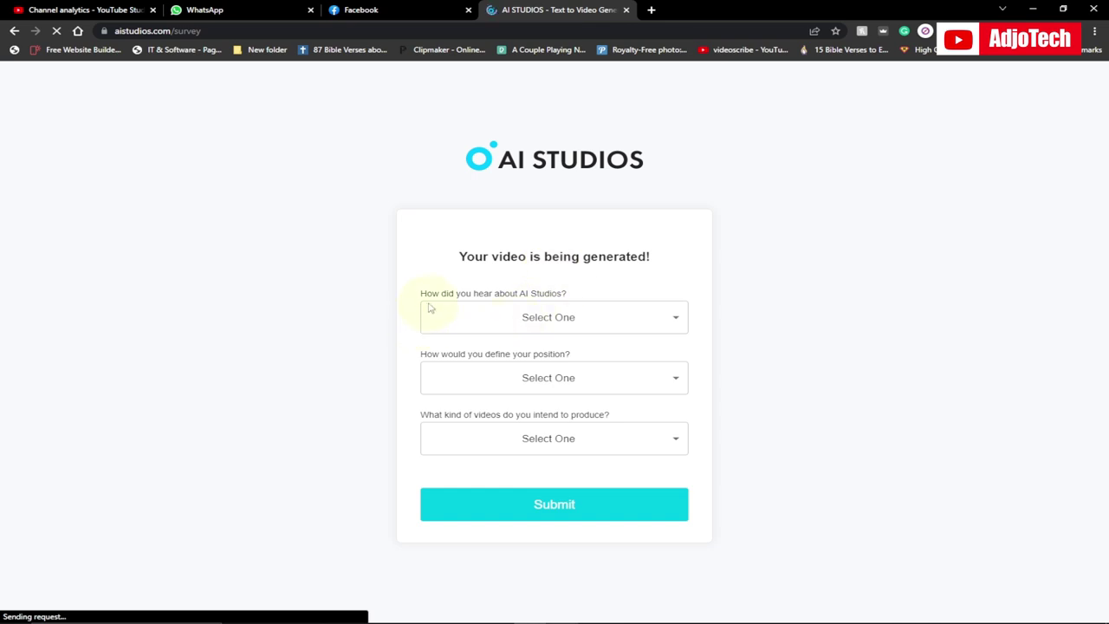
Answer the survey: heard via Youtube, position Video Editor, video type Tutorials & Guides; submit.
click(507, 323)
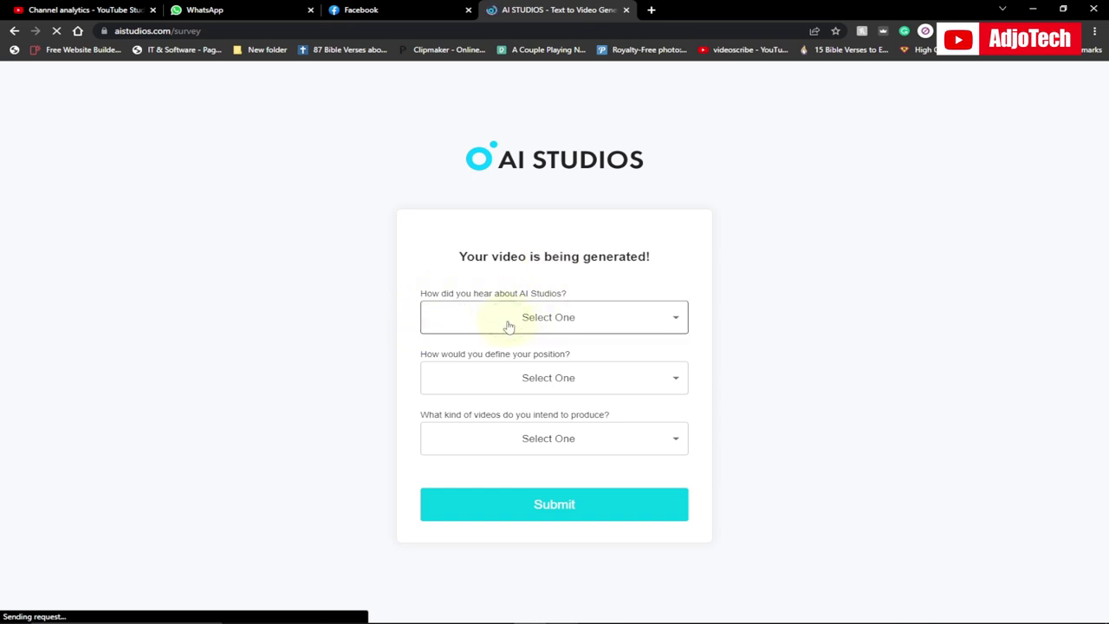
click(609, 322)
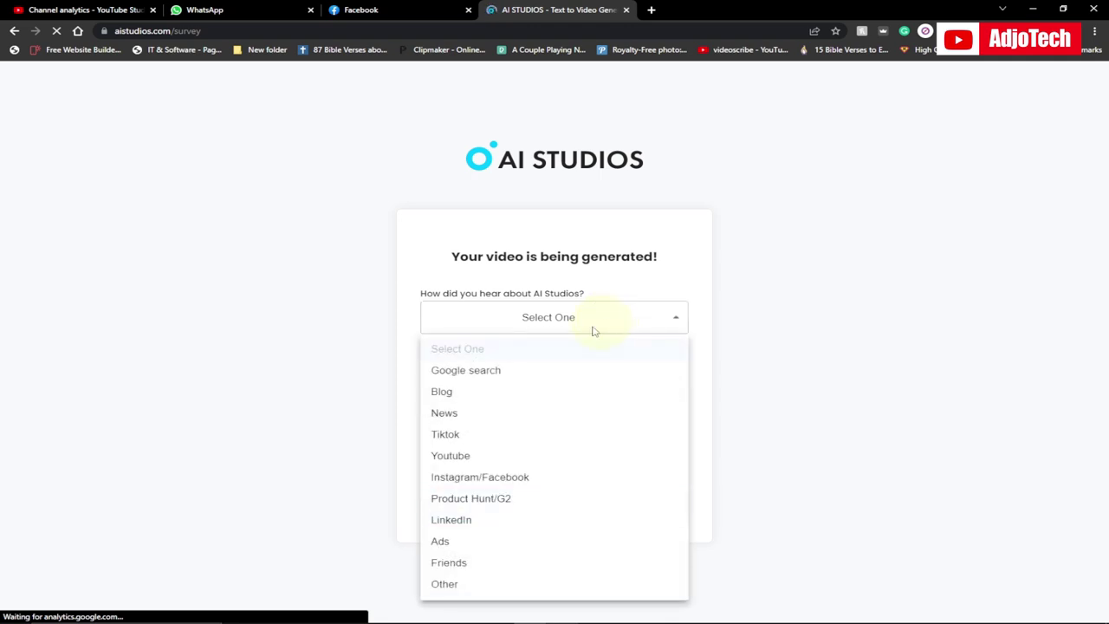
click(469, 456)
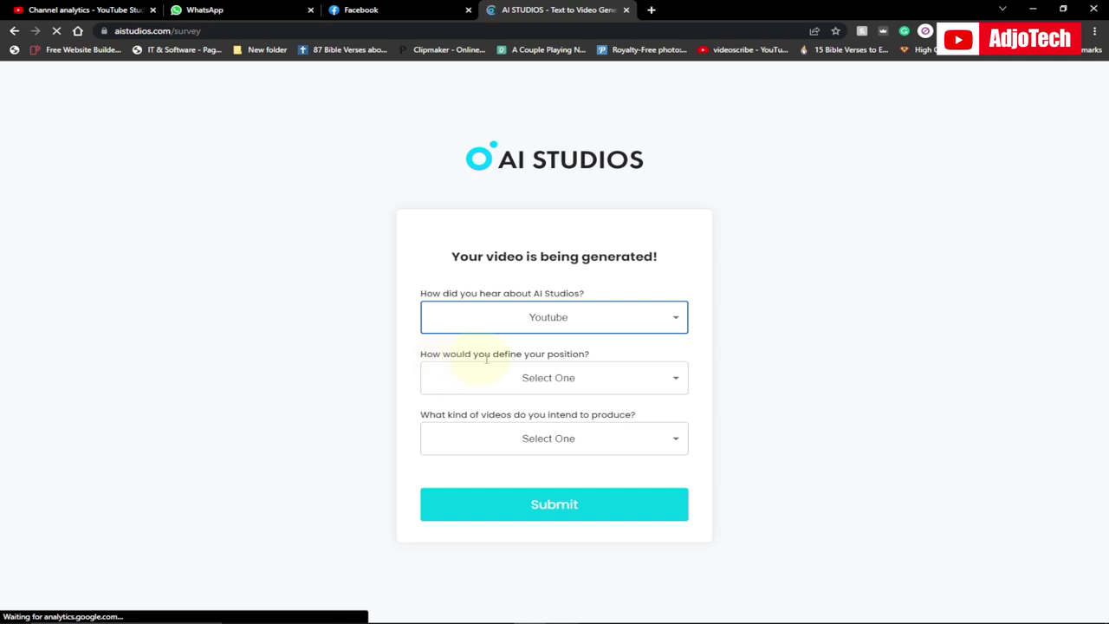
click(568, 383)
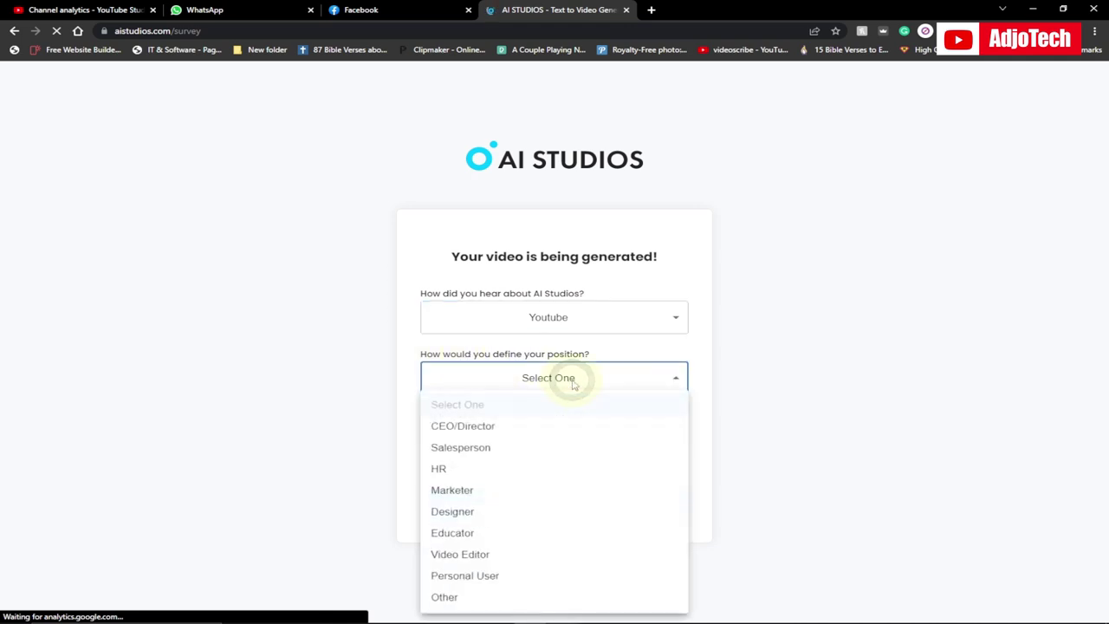
click(468, 555)
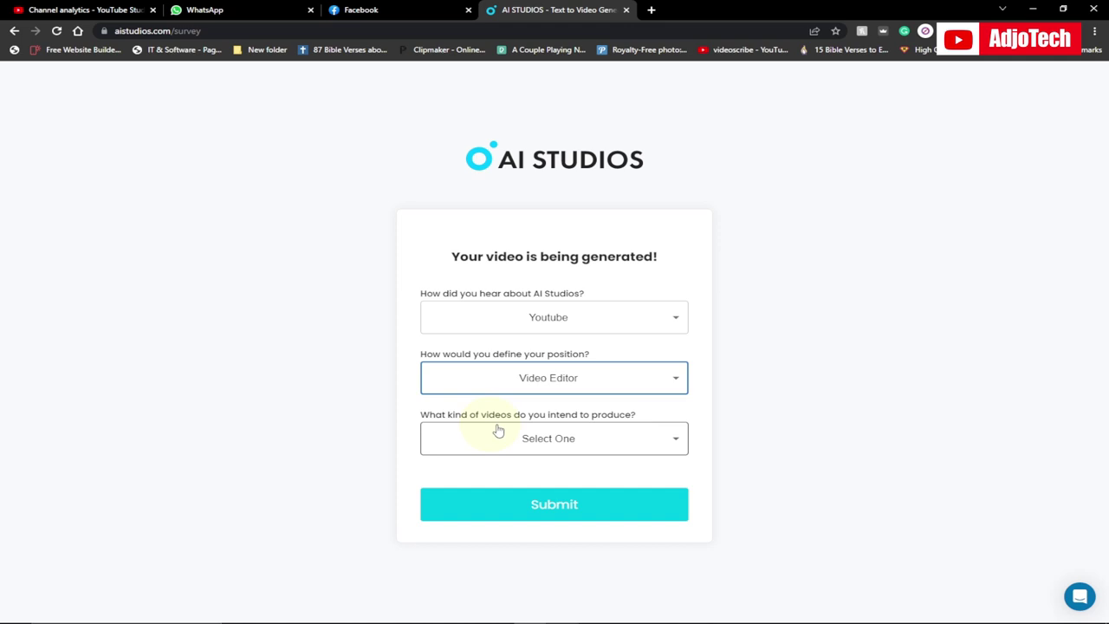
click(518, 447)
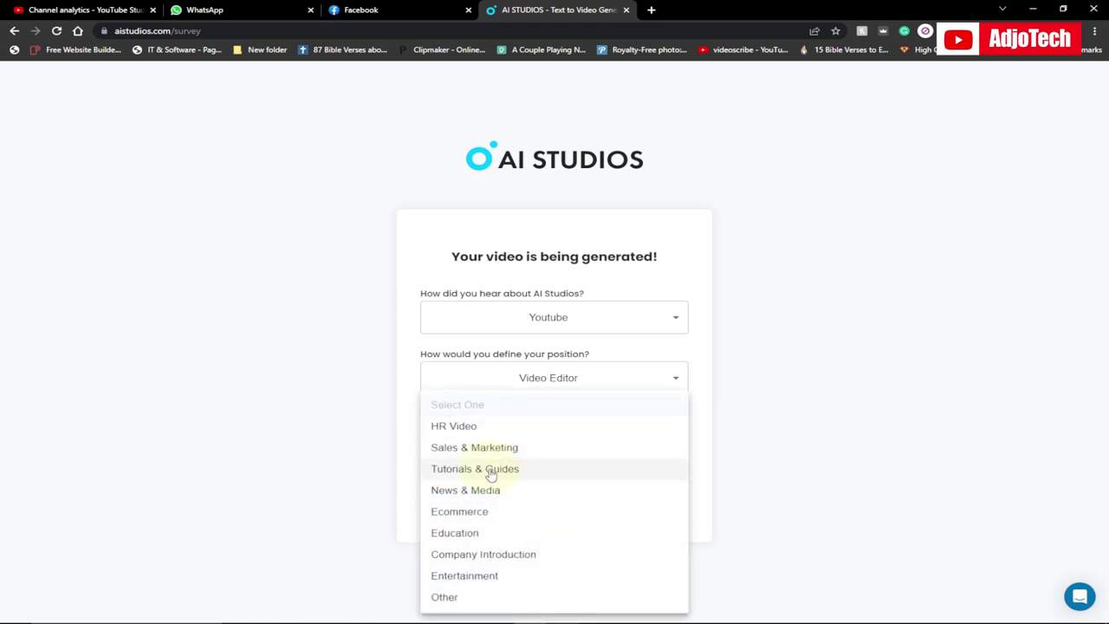
click(491, 475)
click(548, 514)
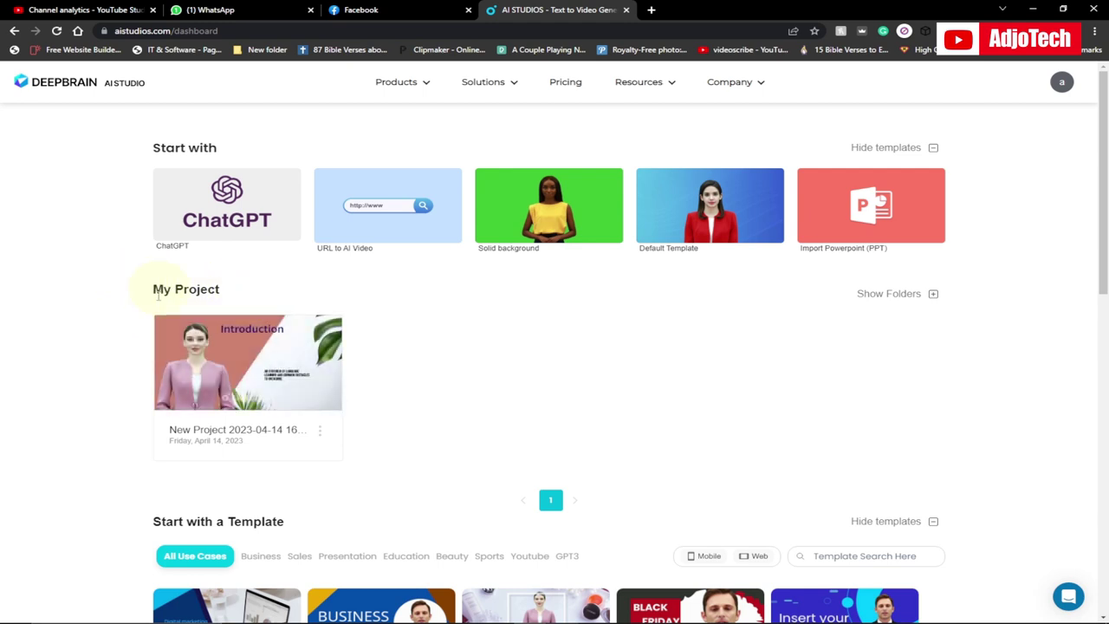
Play the rendered language-learning video from its My Project card.
mouse_move(234, 364)
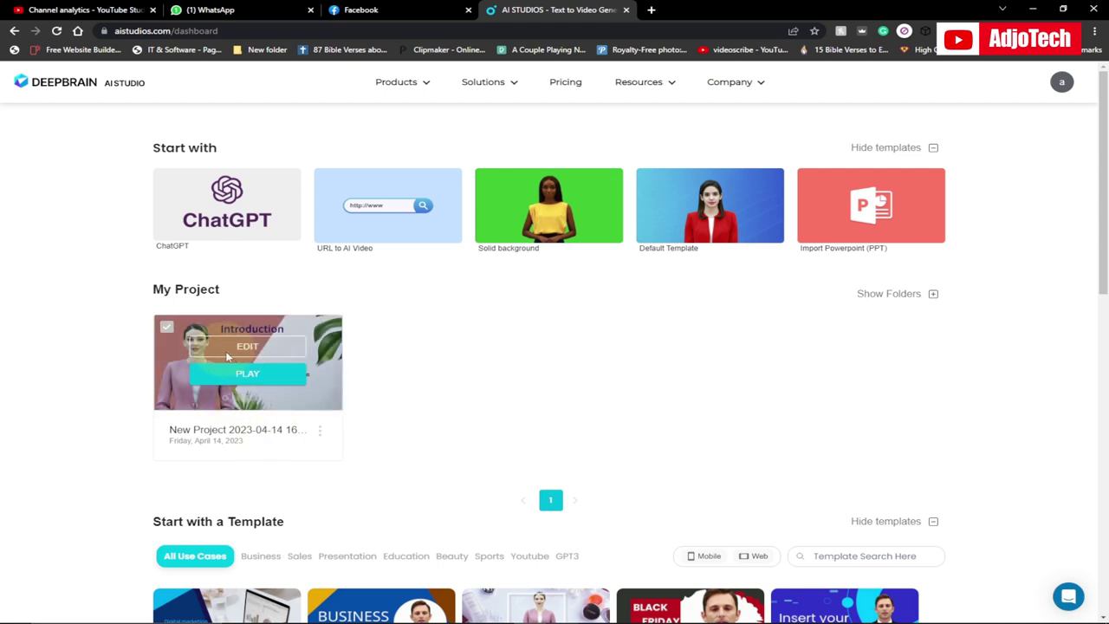
click(245, 377)
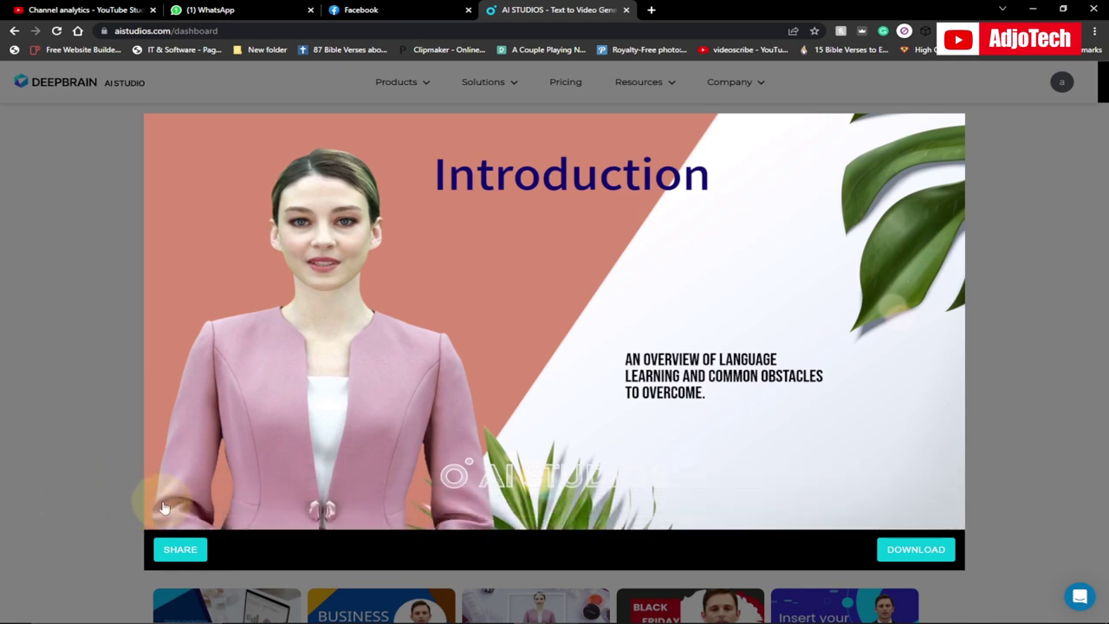
Preview the finished video, then download the MP4 and play the full 00:49 file in the media player.
click(161, 501)
click(161, 502)
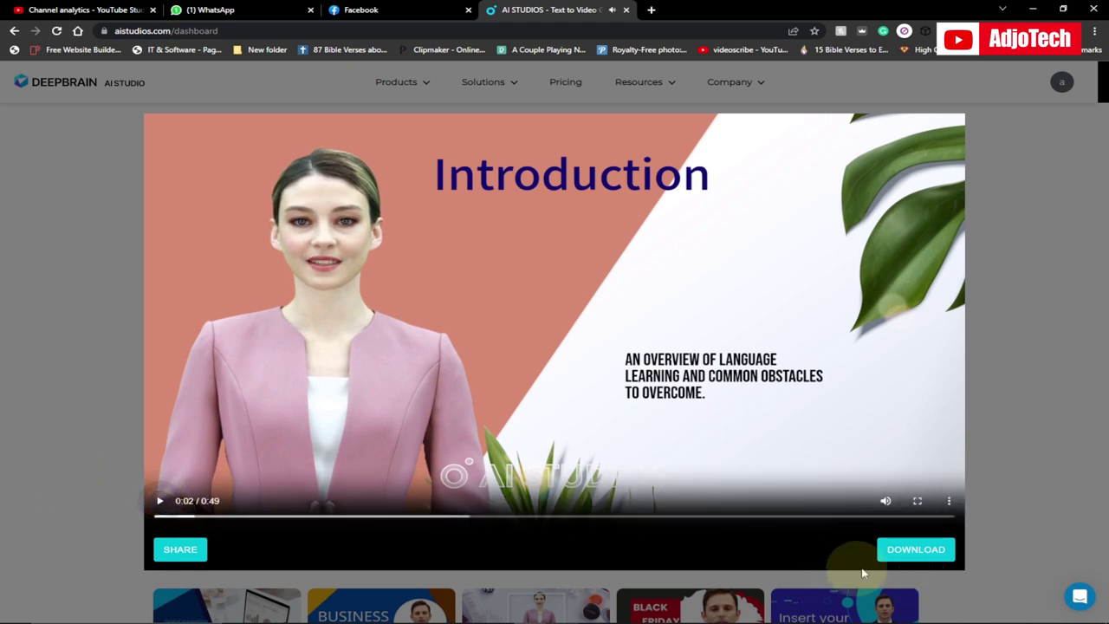
click(896, 546)
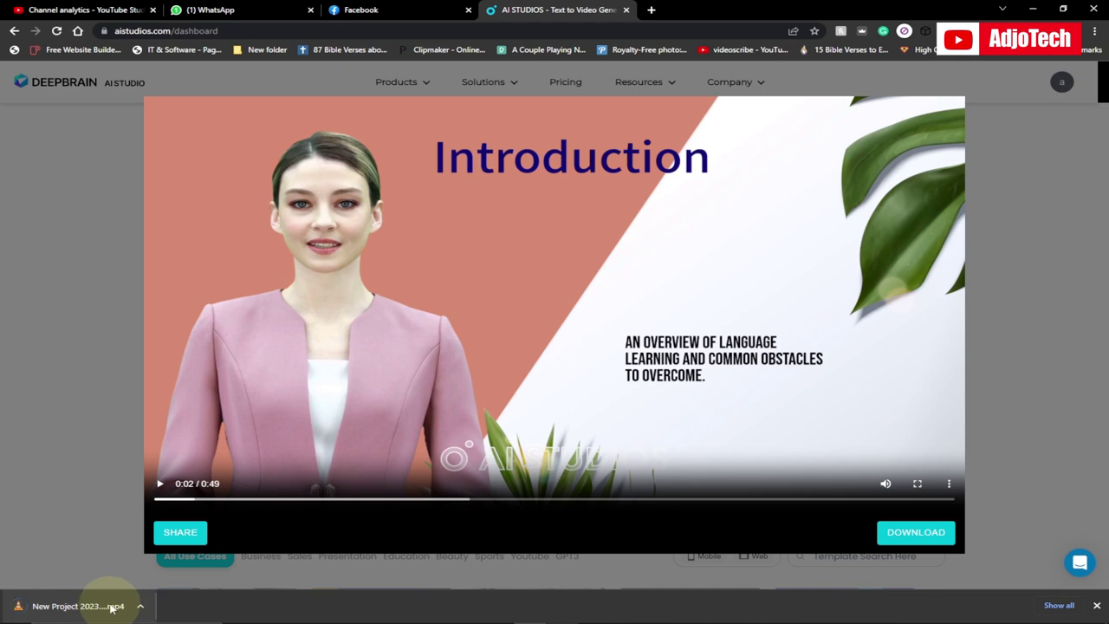
click(114, 610)
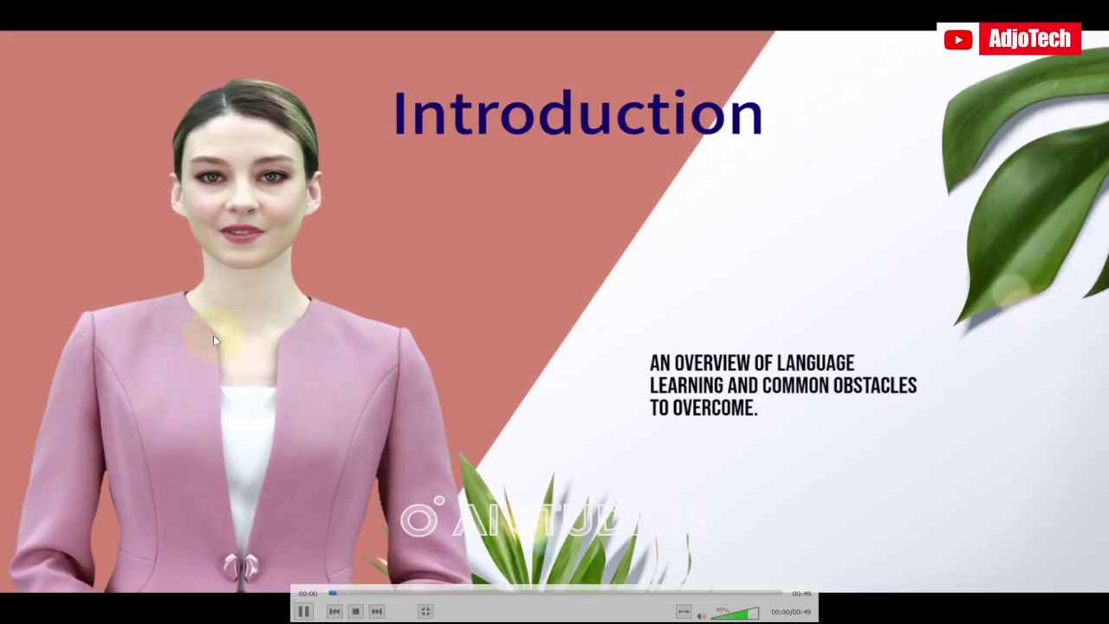